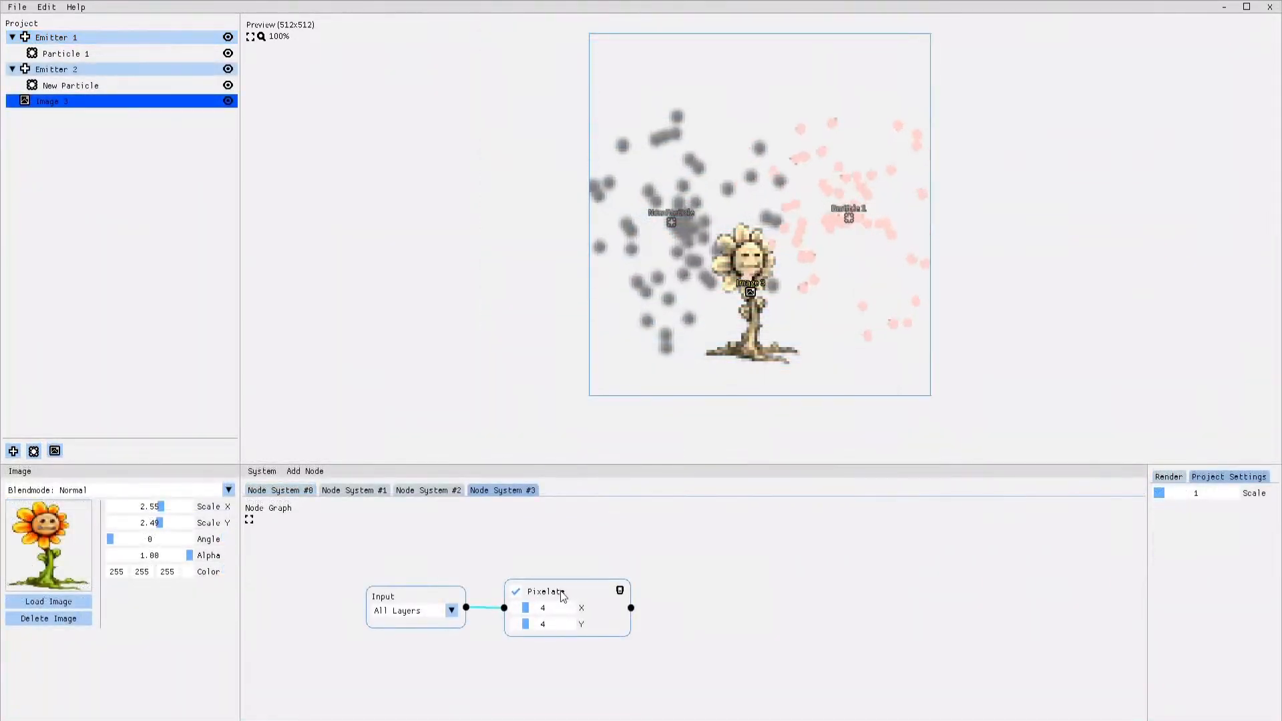
- Cycle through the Node System #0–#3 tabs to review each effect graph
{"action": "left_click_drag", "start_coordinate": [558, 592], "coordinate": [562, 593]}
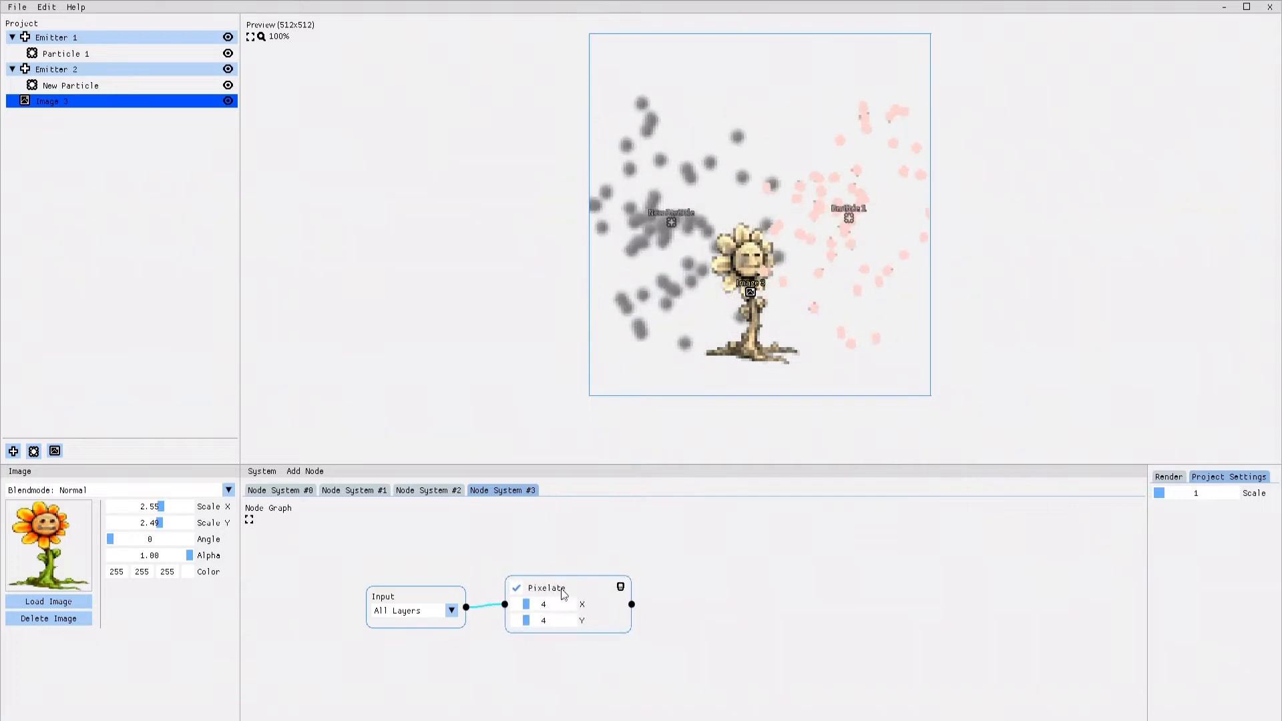
{"action": "left_click", "coordinate": [280, 490]}
{"action": "left_click", "coordinate": [354, 490]}
{"action": "left_click", "coordinate": [429, 490]}
{"action": "left_click", "coordinate": [481, 491]}
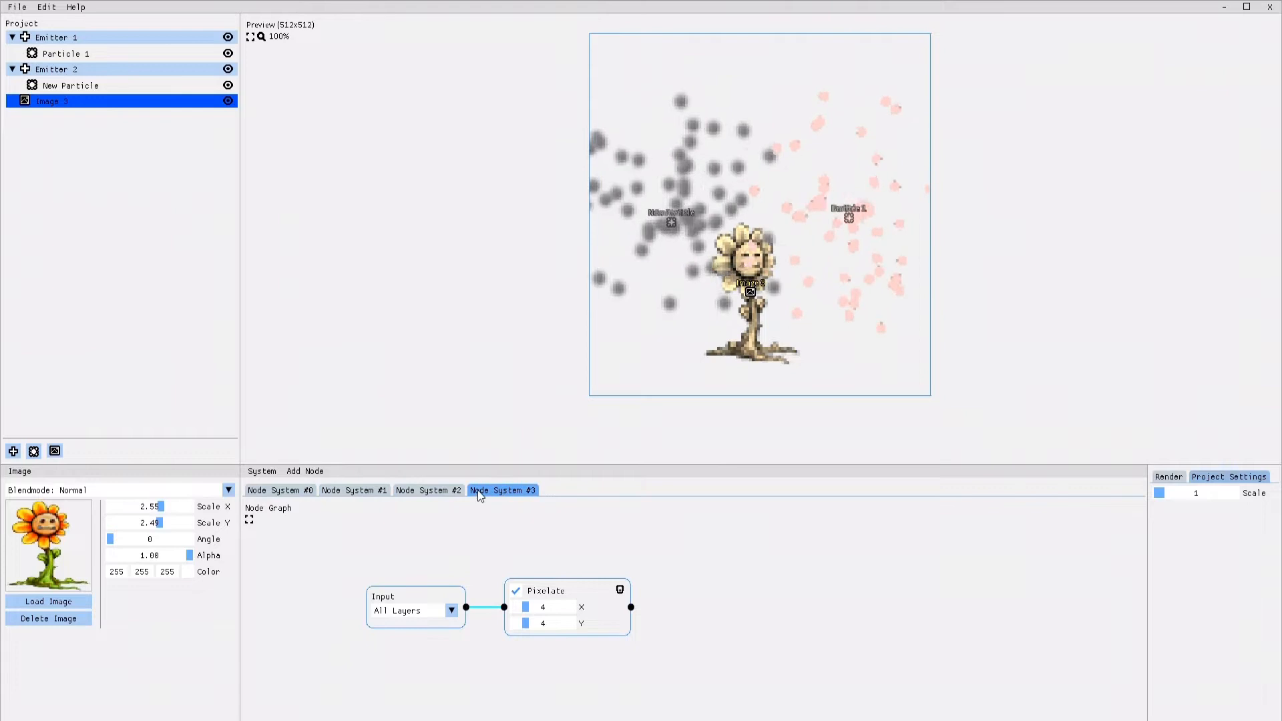
{"action": "left_click", "coordinate": [281, 490]}
{"action": "left_click", "coordinate": [354, 489]}
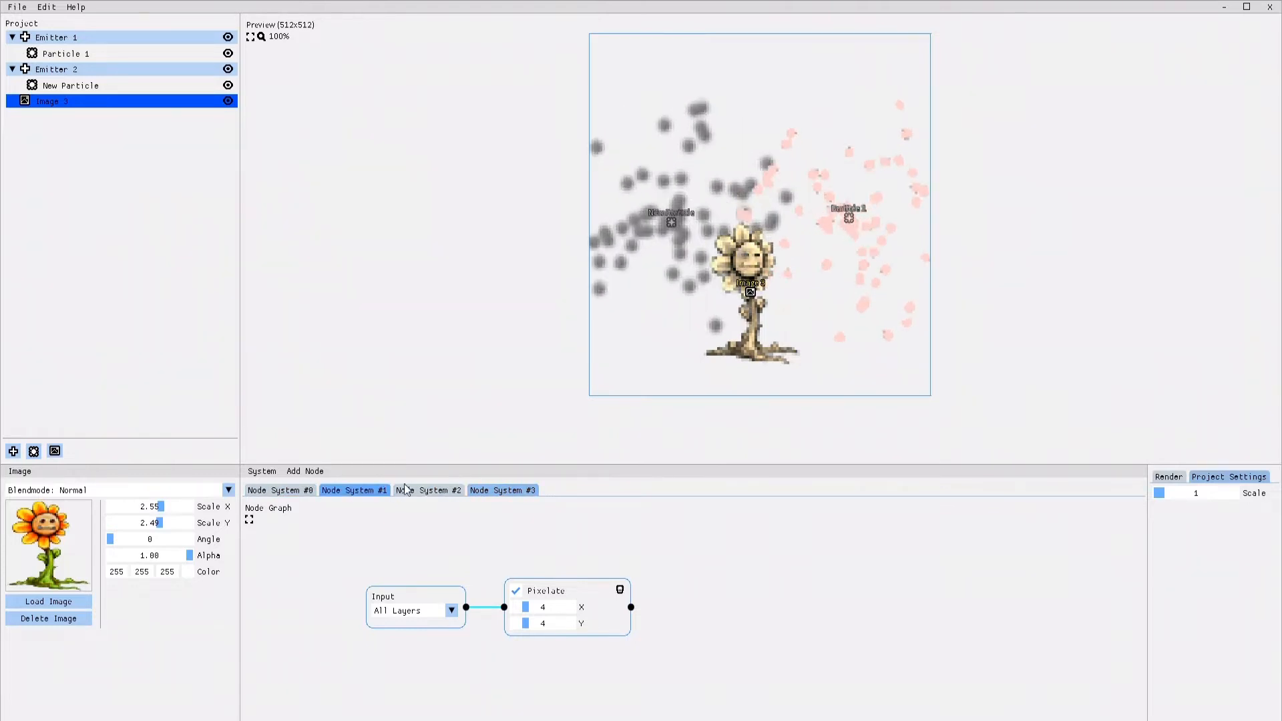
{"action": "left_click", "coordinate": [429, 489]}
{"action": "left_click", "coordinate": [501, 489]}
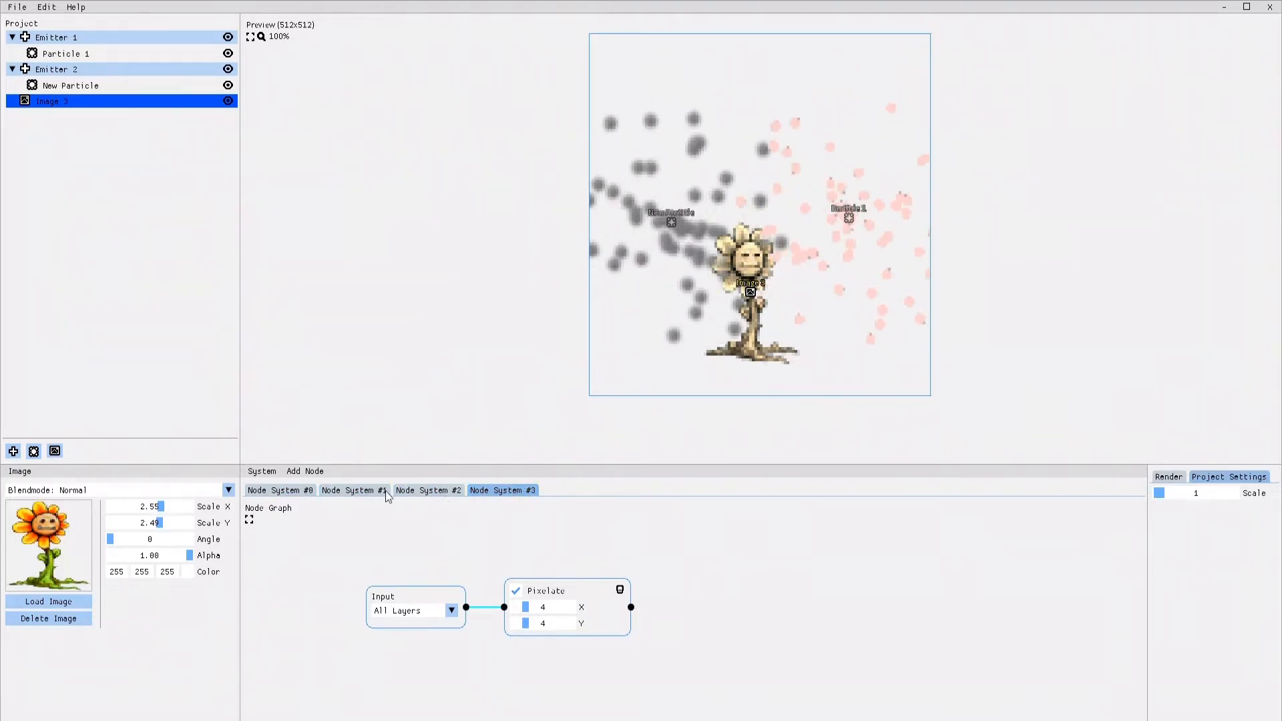
{"action": "left_click", "coordinate": [429, 490]}
{"action": "left_click", "coordinate": [354, 490]}
{"action": "left_click", "coordinate": [282, 491]}
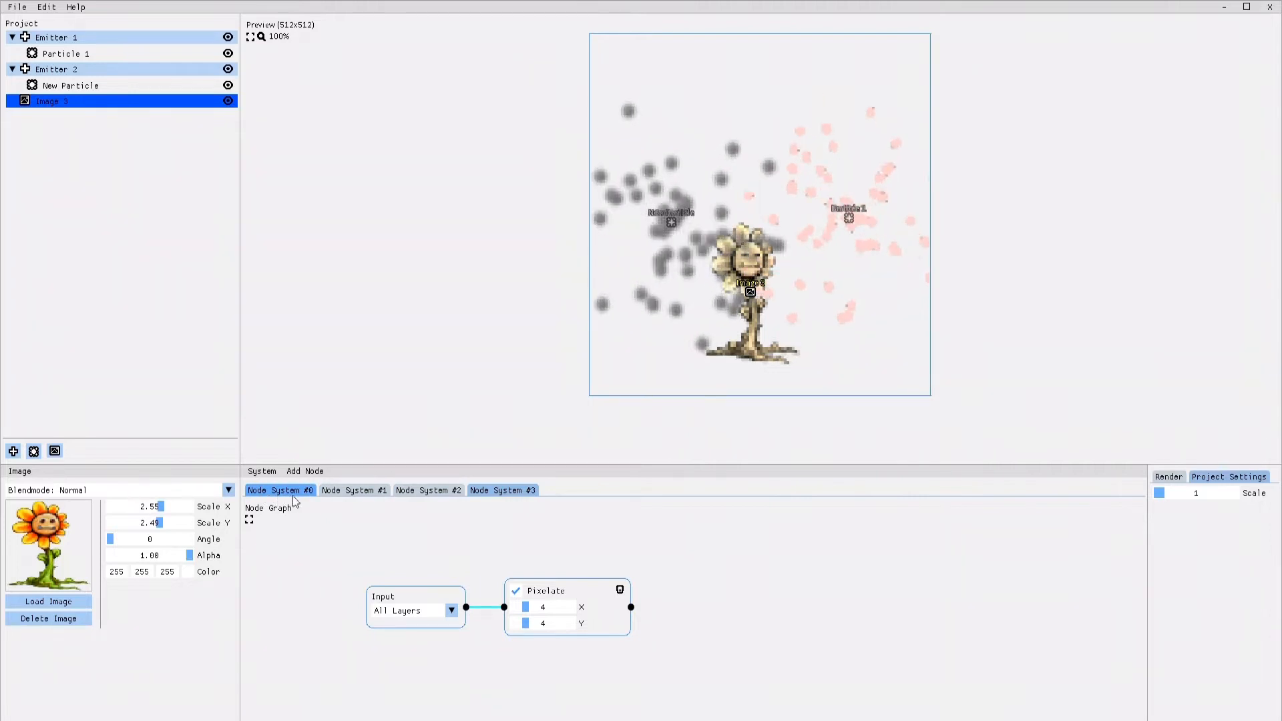
{"action": "left_click", "coordinate": [354, 490]}
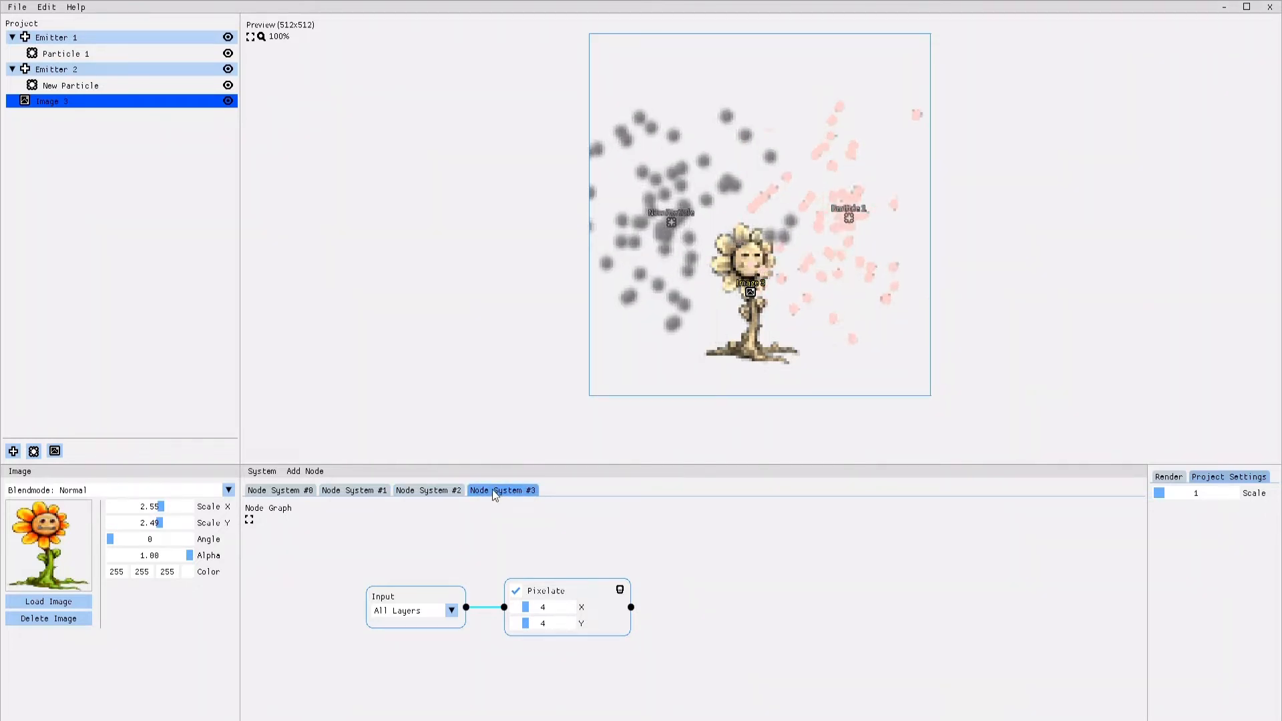
{"action": "left_click", "coordinate": [354, 491]}
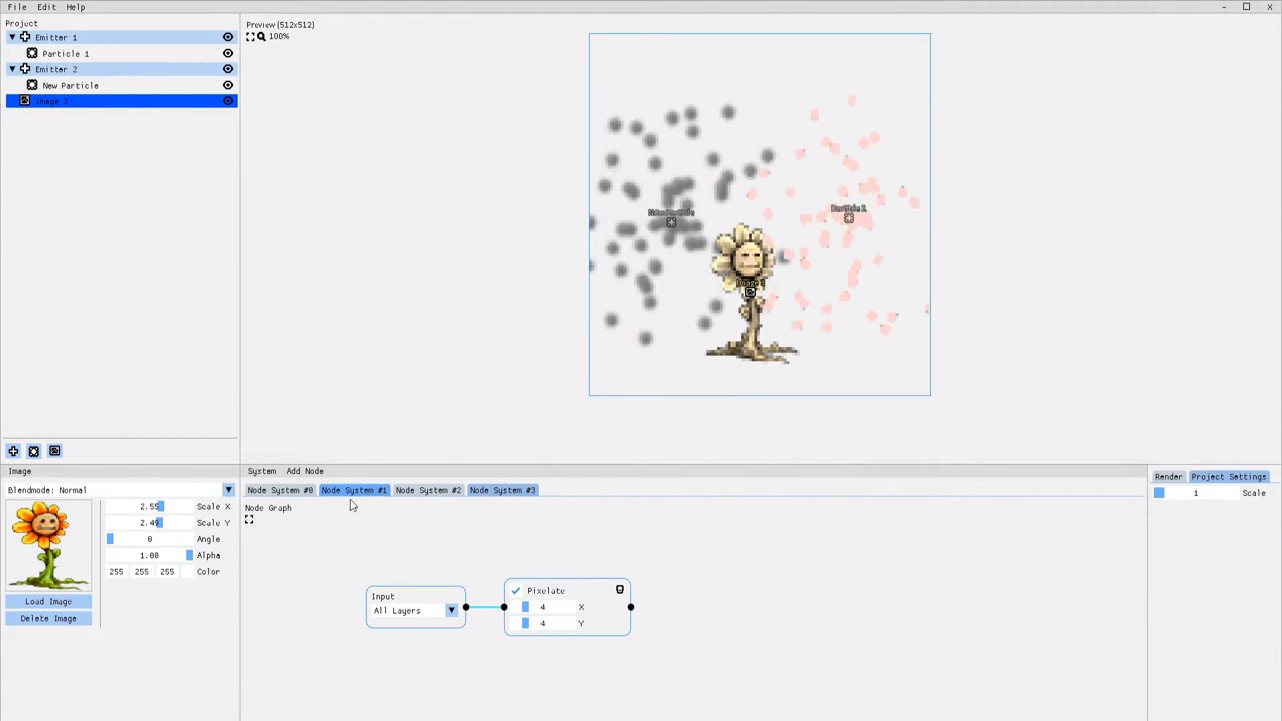
- Rename Node System #3 to 'All Layers', then show Node System #2's Sepia graph
{"action": "right_click", "coordinate": [496, 494]}
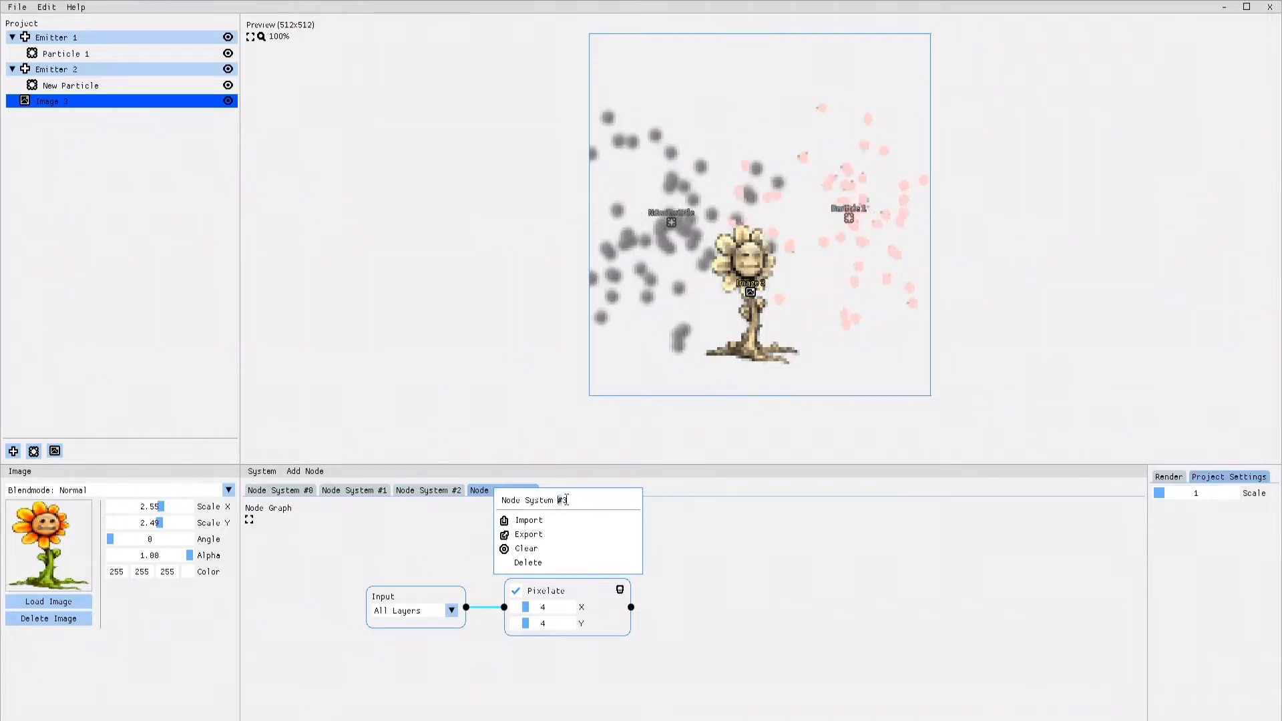
{"action": "left_click", "coordinate": [565, 504]}
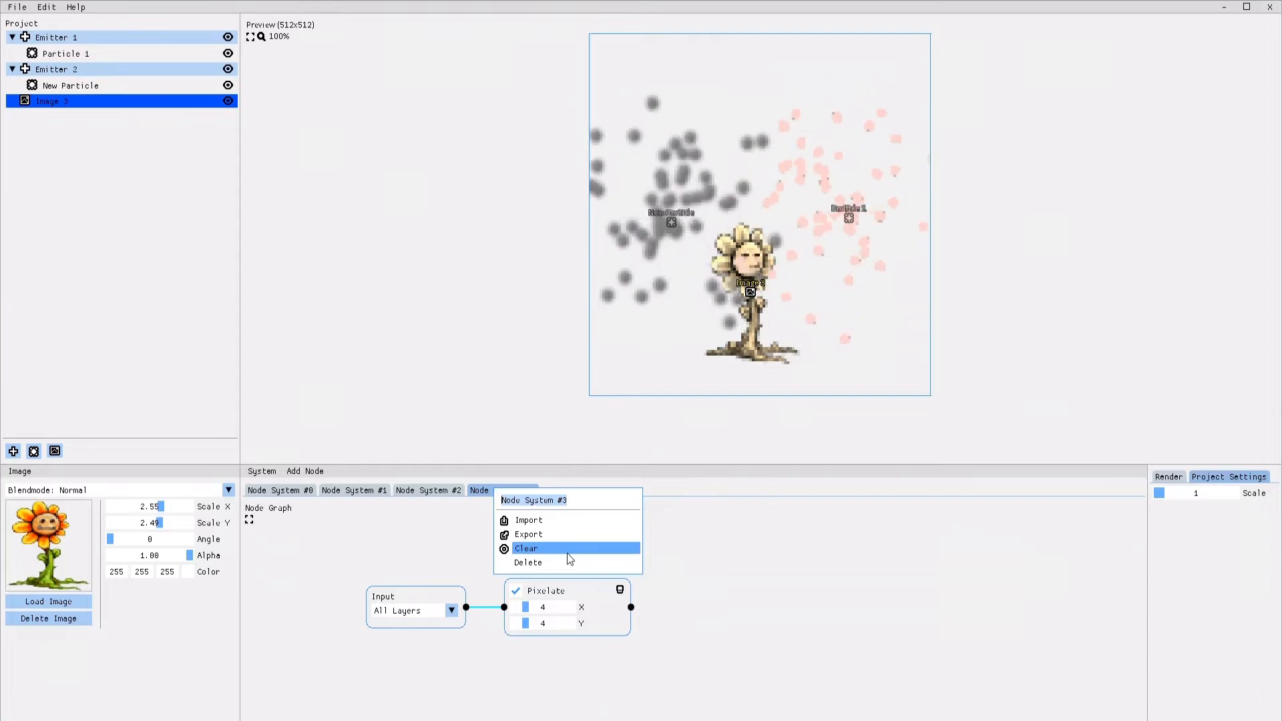
{"action": "type", "text": "All Layers"}
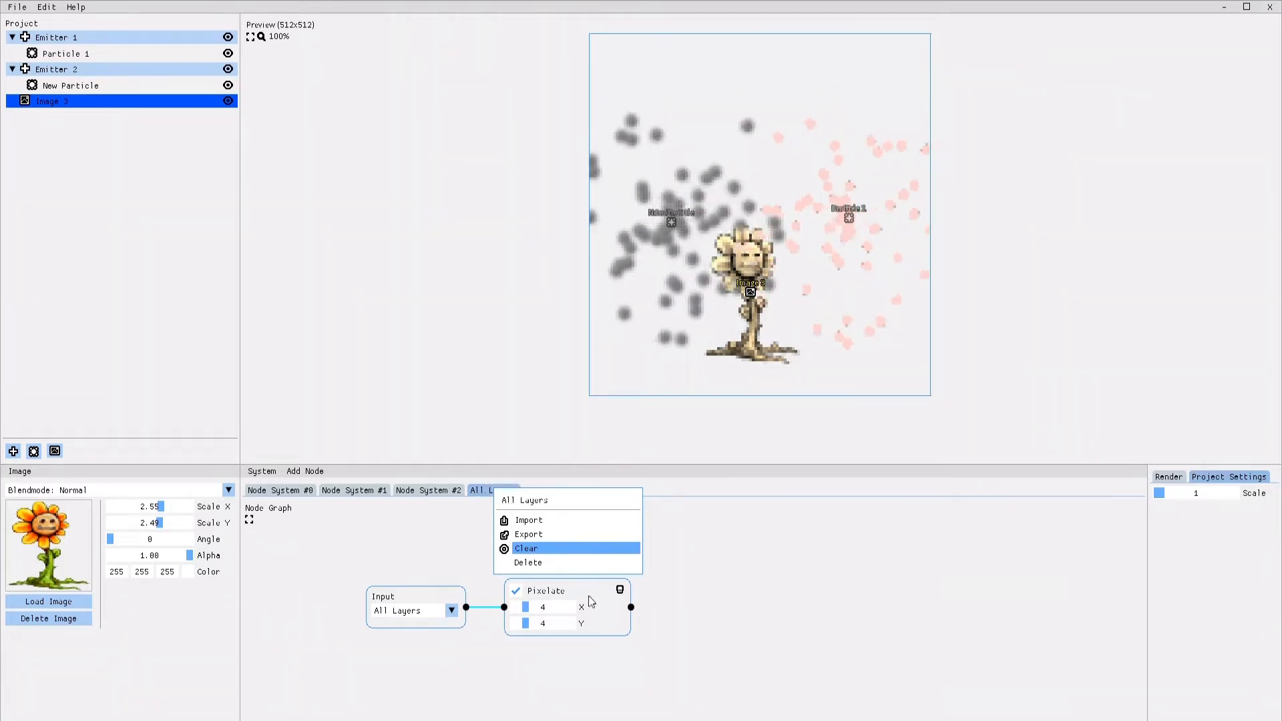
{"action": "left_click", "coordinate": [543, 493]}
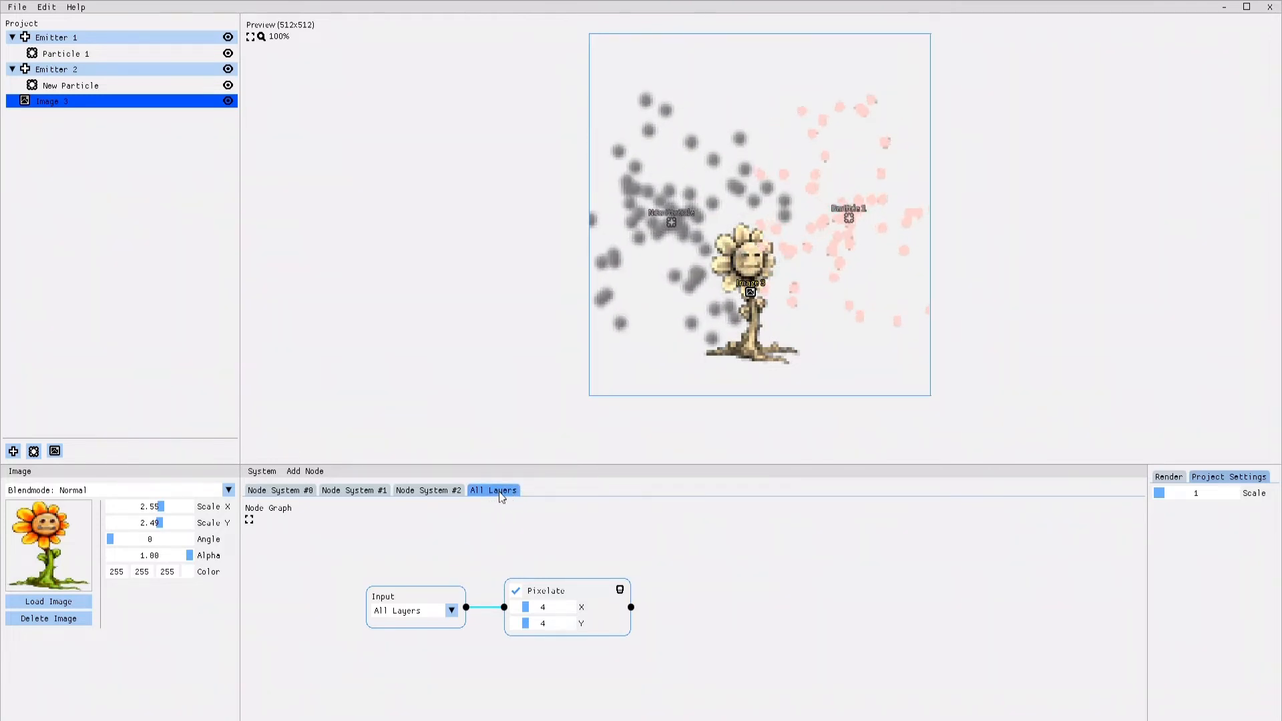
{"action": "left_click", "coordinate": [430, 490]}
- Rename Node System #2 (Image 3 → Sepia) to 'Flower Image'
{"action": "left_click", "coordinate": [430, 489]}
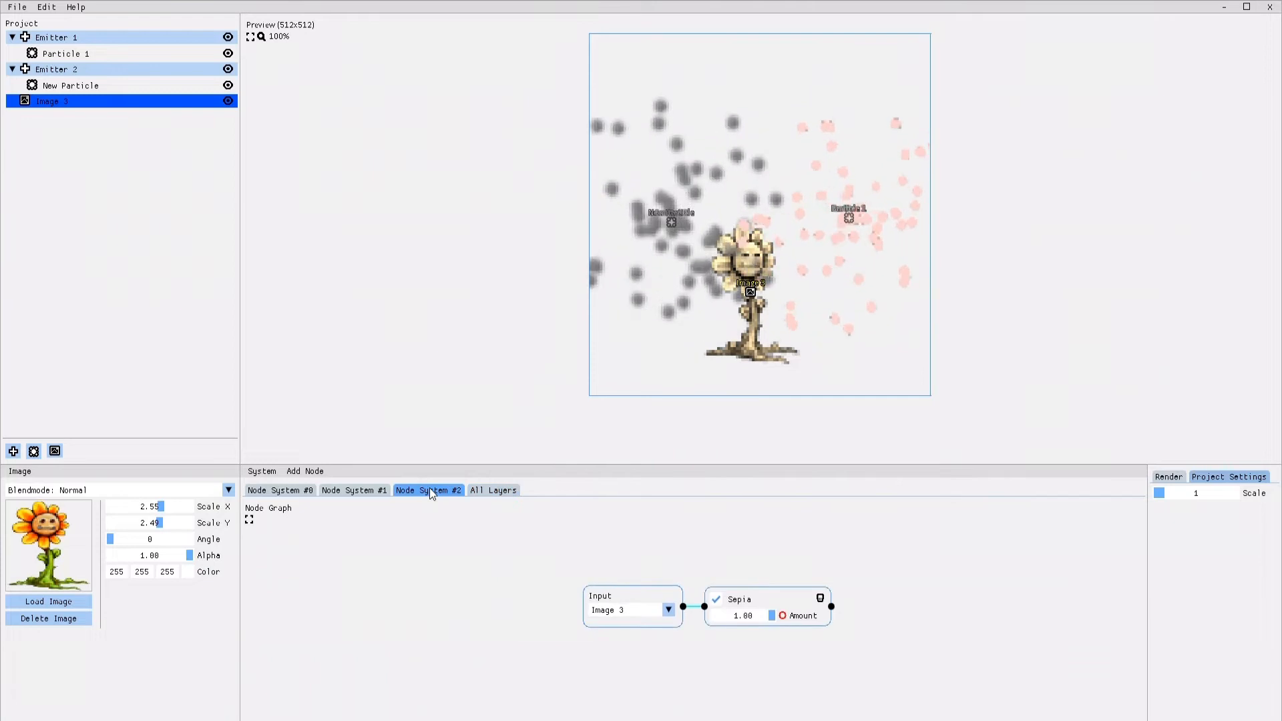
{"action": "right_click", "coordinate": [429, 492]}
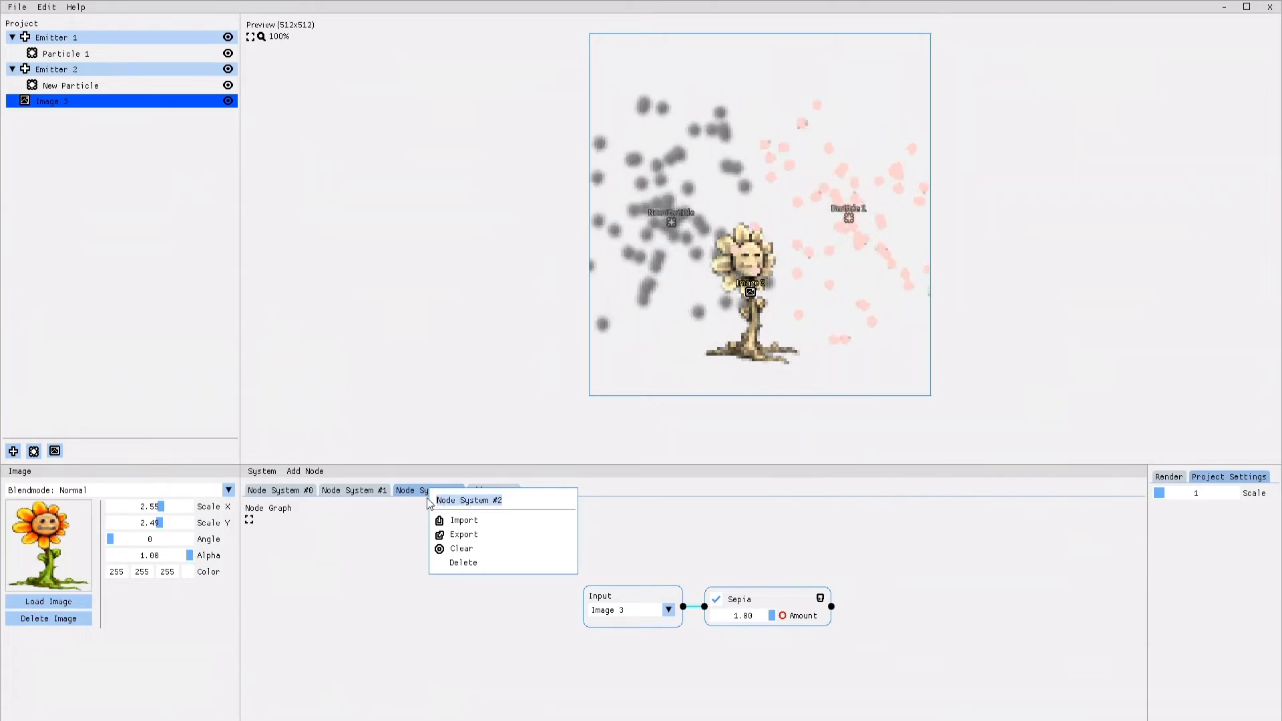
{"action": "type", "text": "Flower"}
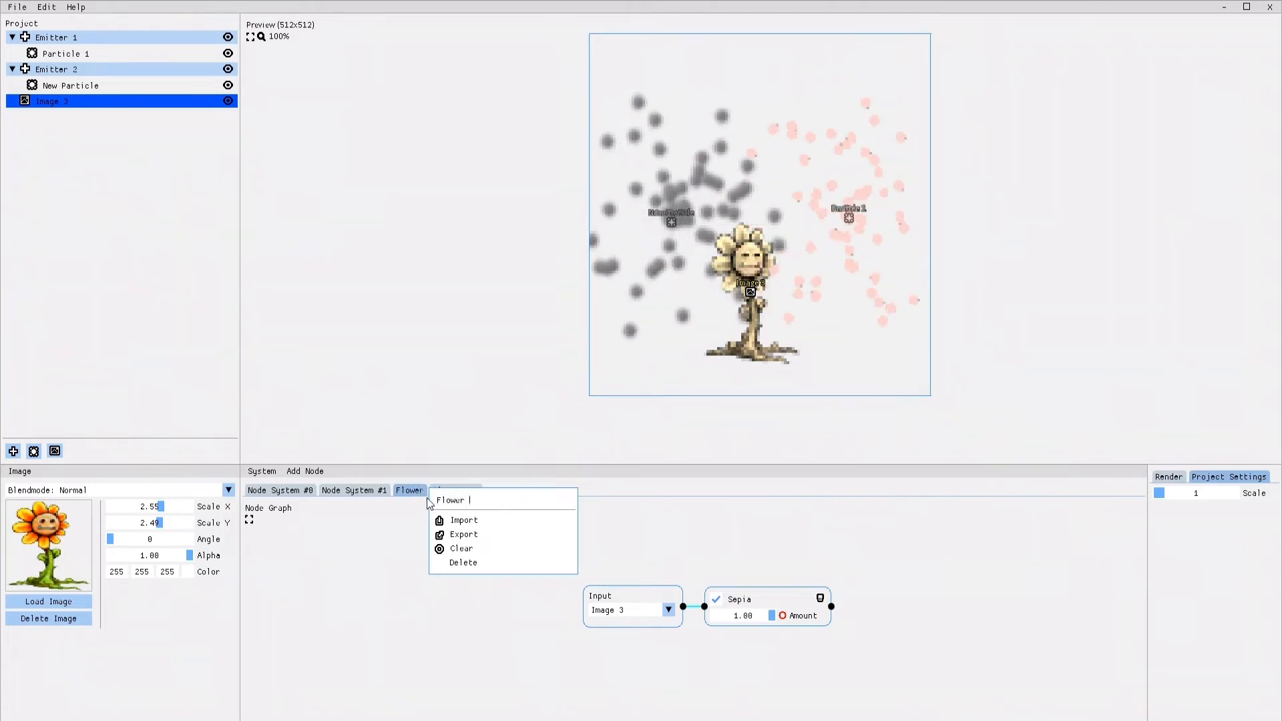
{"action": "type", "text": " Image"}
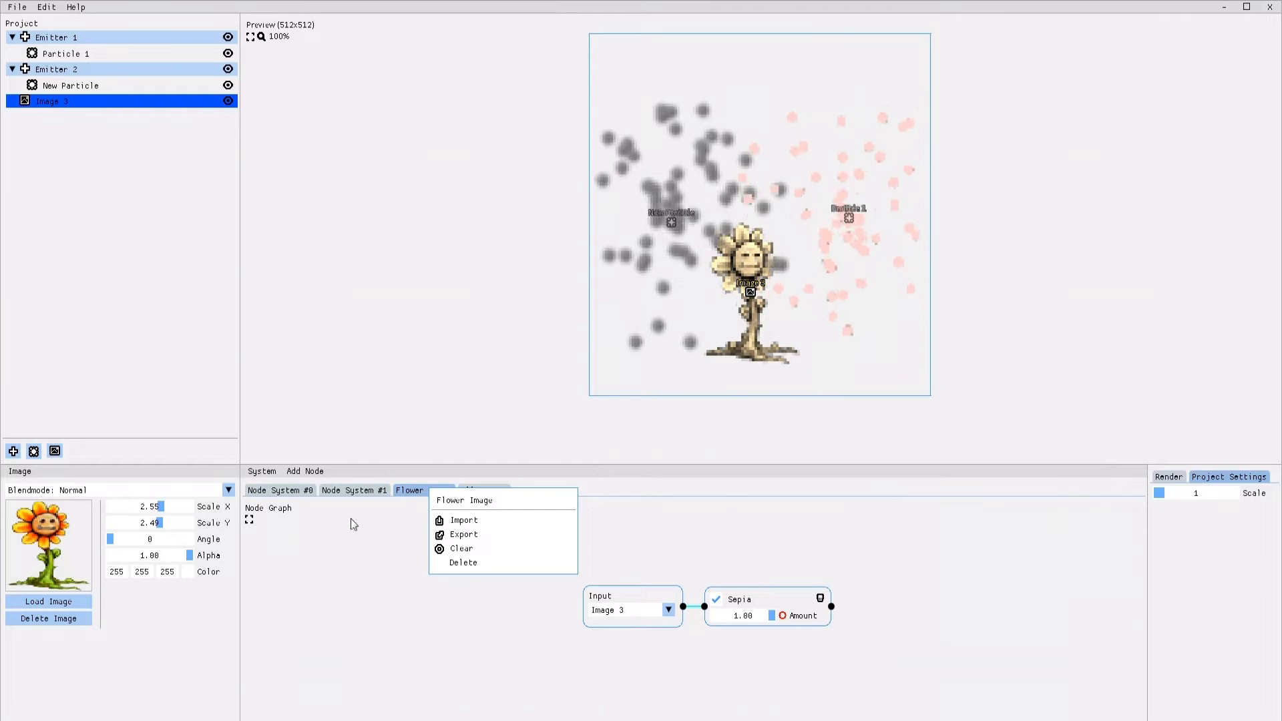
{"action": "left_click", "coordinate": [363, 595]}
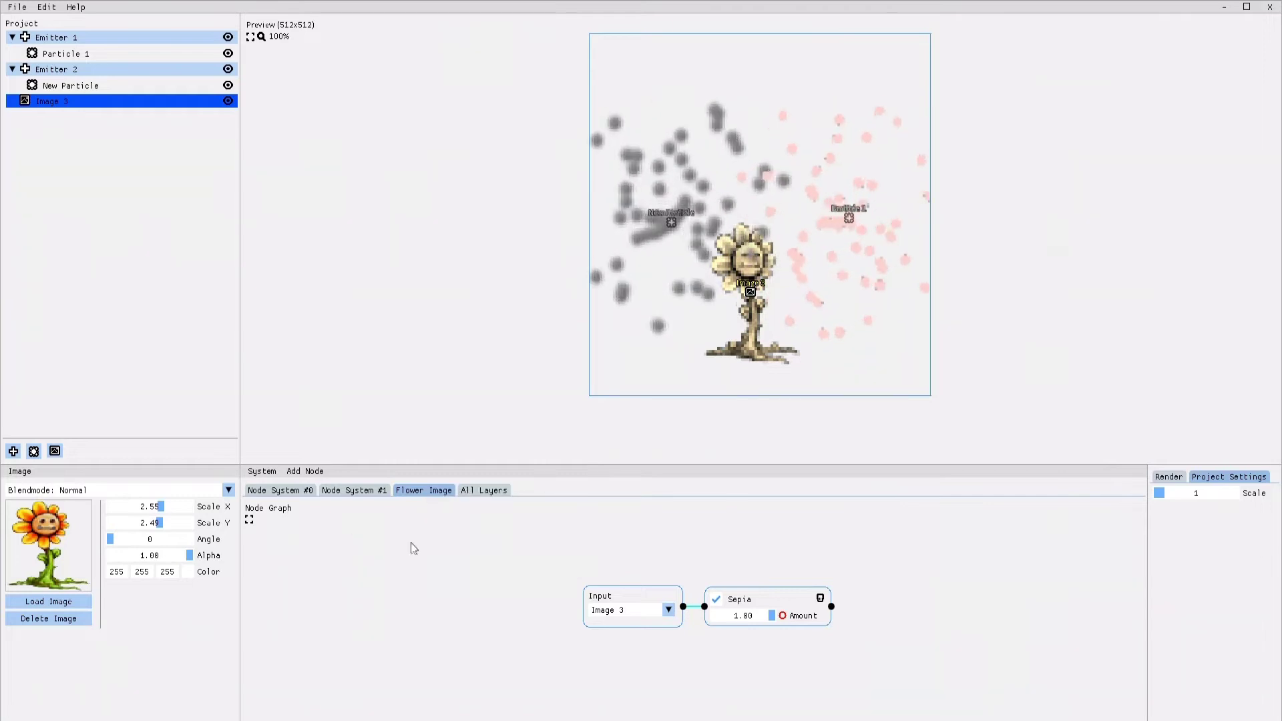
- Delete the All Layers node system via its tab options, removing the pixelate effect
{"action": "left_click", "coordinate": [485, 495]}
{"action": "right_click", "coordinate": [485, 495]}
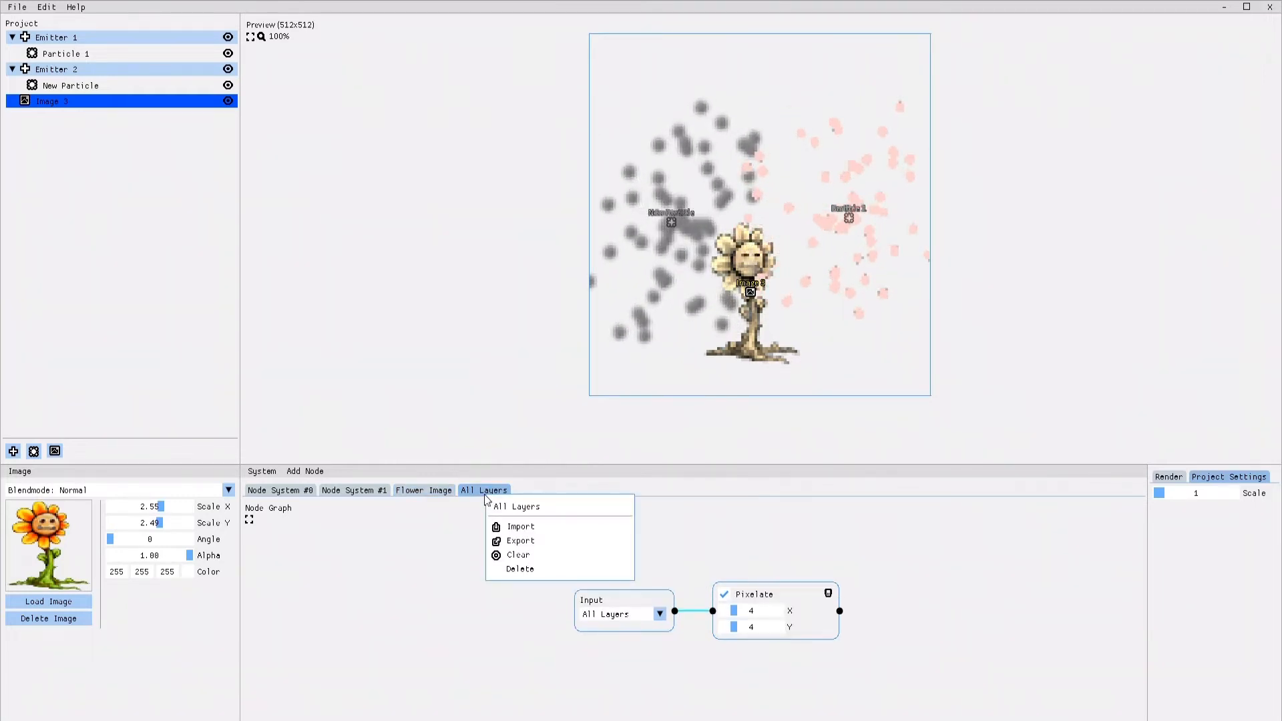
{"action": "left_click", "coordinate": [522, 570]}
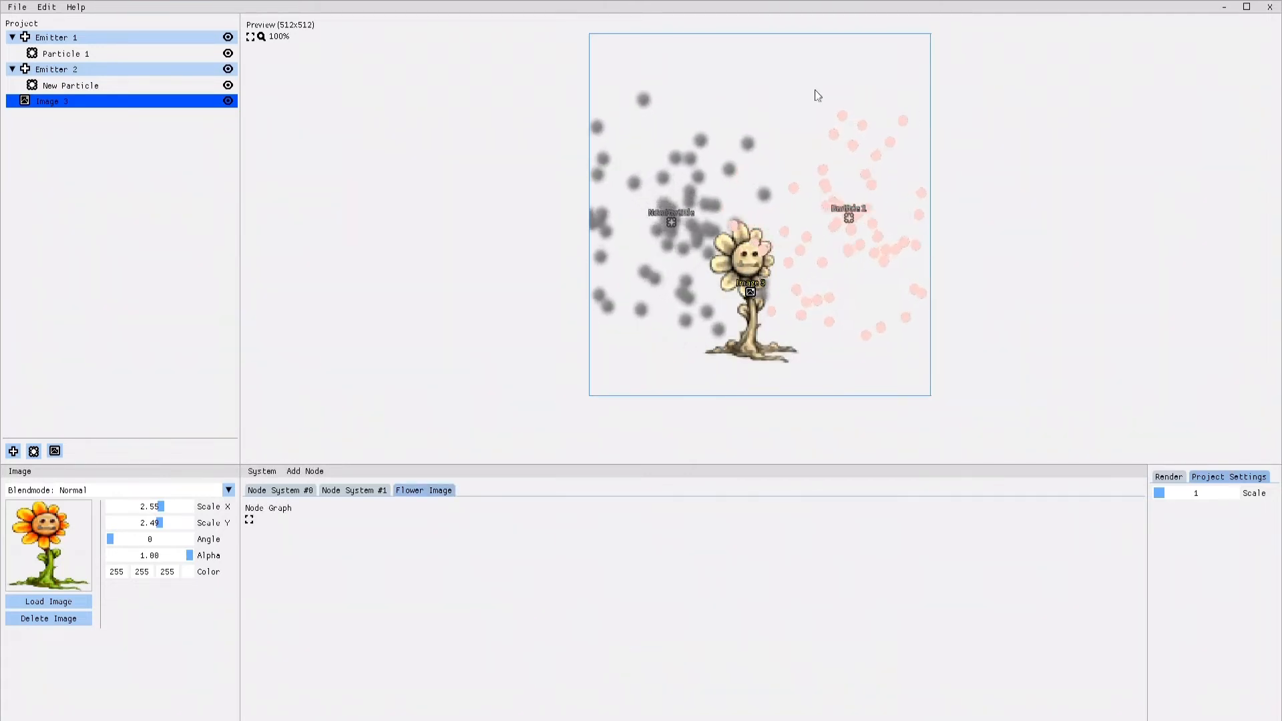
- Clear the Flower Image graph so only its Image 3 input remains, removing Sepia
{"action": "right_click", "coordinate": [428, 493]}
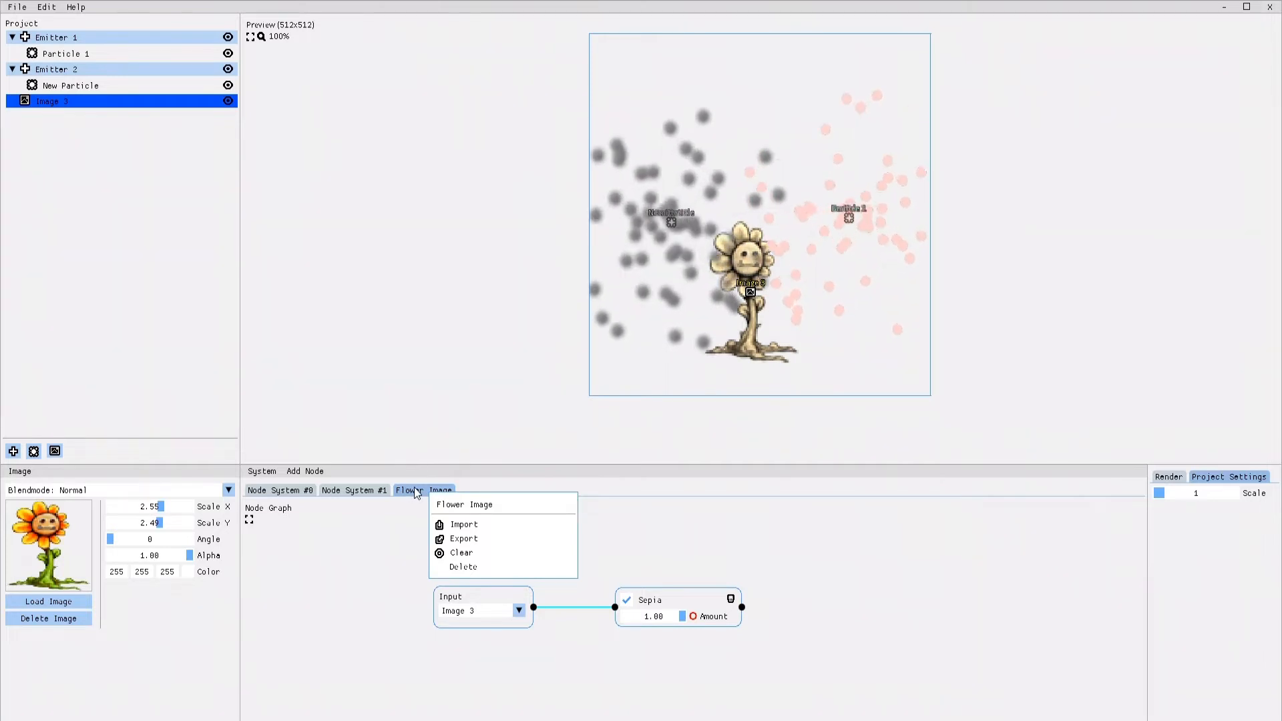
{"action": "left_click", "coordinate": [416, 492]}
{"action": "right_click", "coordinate": [417, 487]}
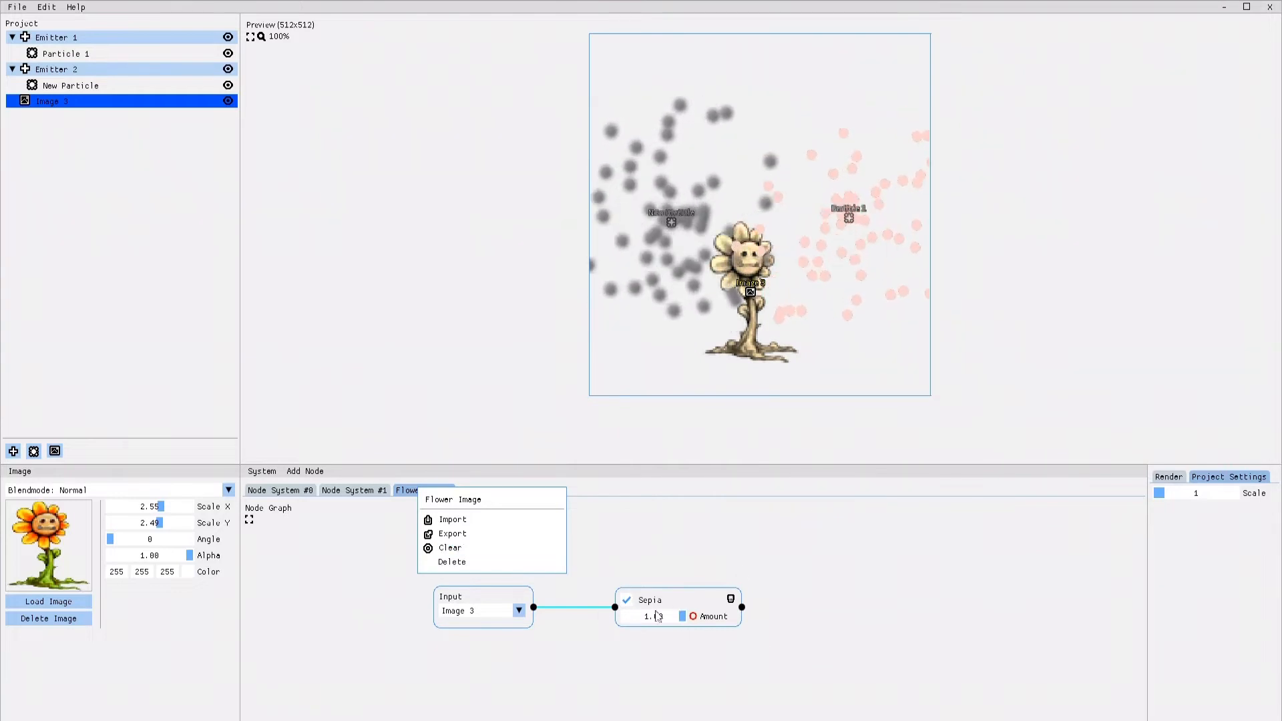
{"action": "left_click", "coordinate": [463, 552]}
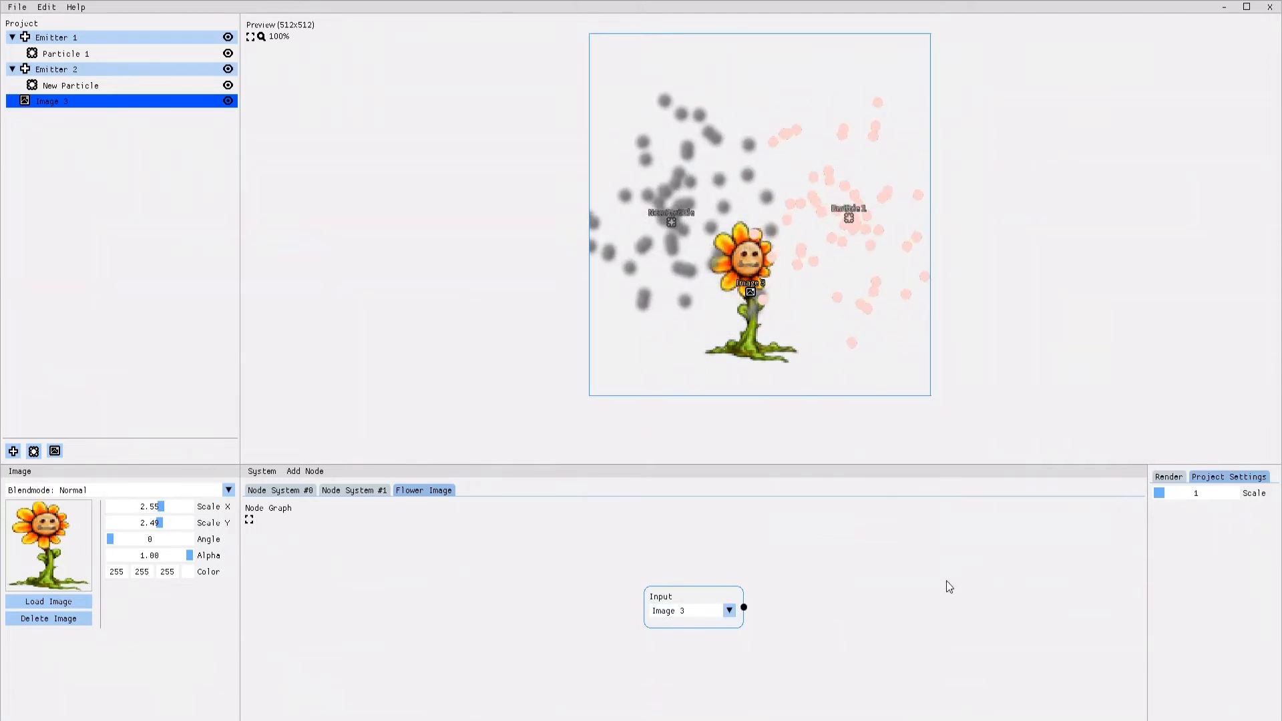
- Delete the Flower Image node system, leaving Node System #0 and #1
{"action": "left_click_drag", "start_coordinate": [948, 586], "coordinate": [835, 589]}
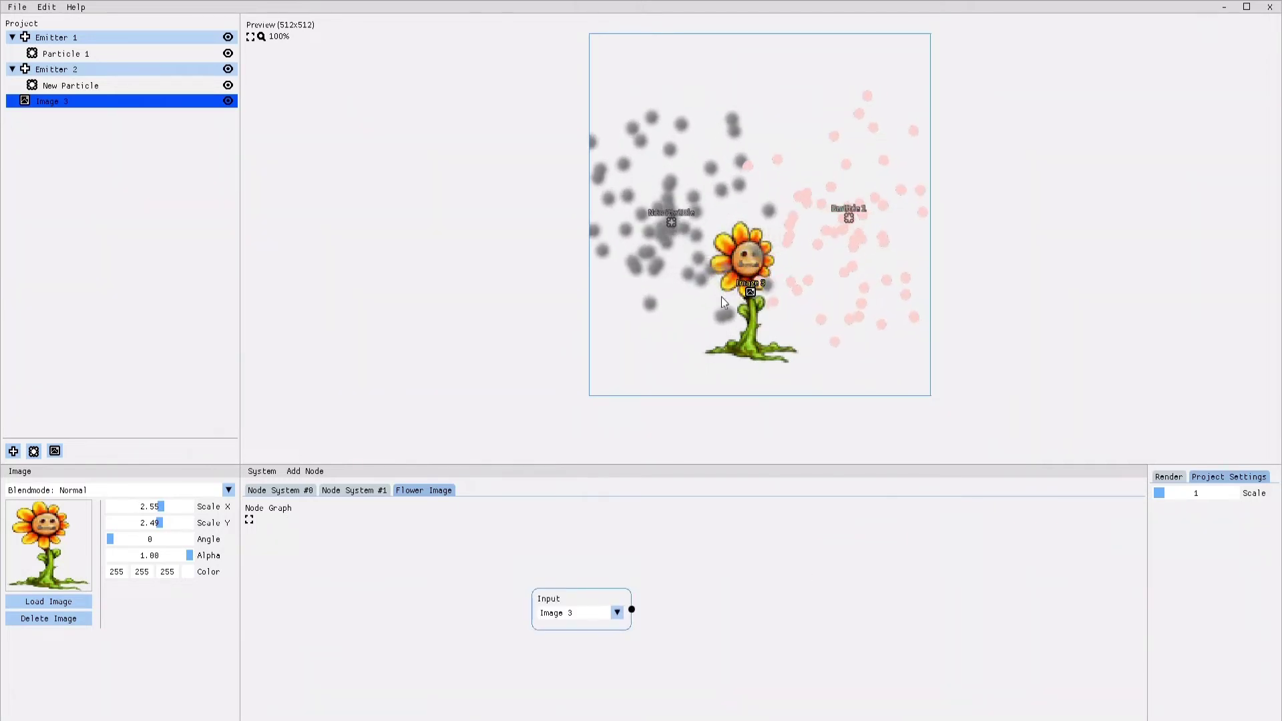
{"action": "right_click", "coordinate": [421, 489]}
{"action": "left_click", "coordinate": [461, 563]}
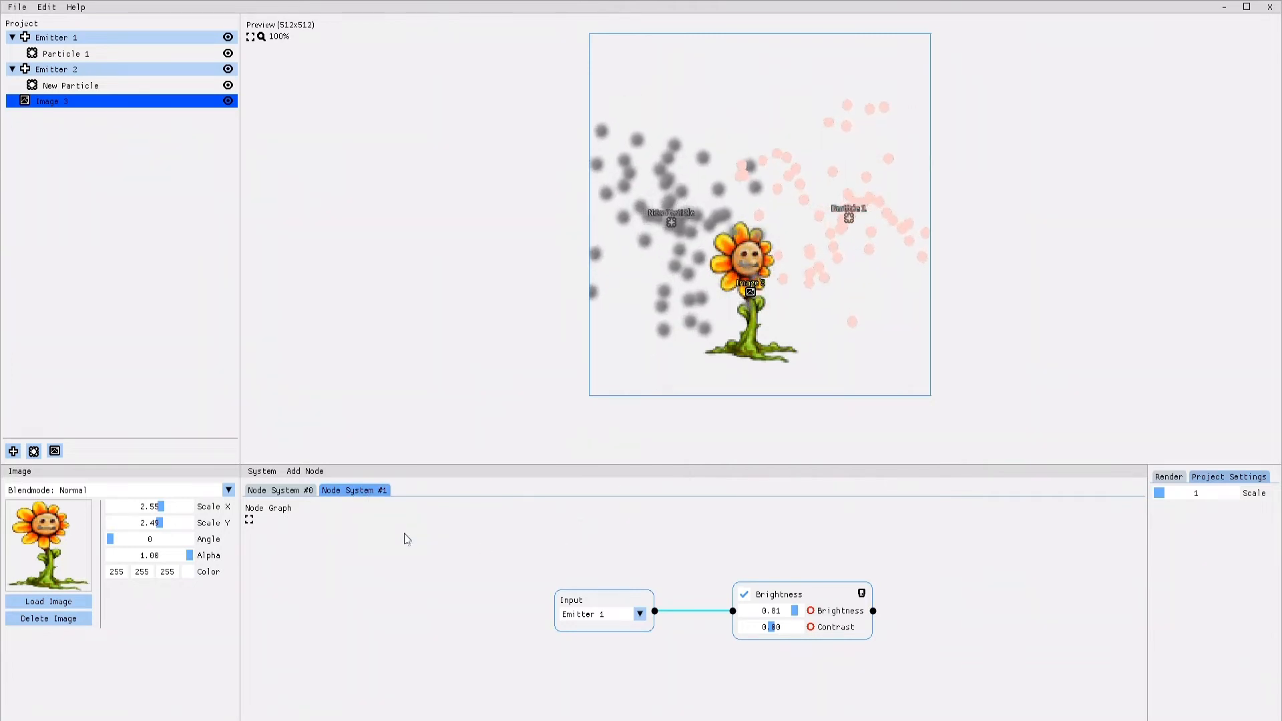
- Export Node System #1's Brightness graph as 'node 1', then clear it to its Emitter 1 input
{"action": "right_click", "coordinate": [361, 490]}
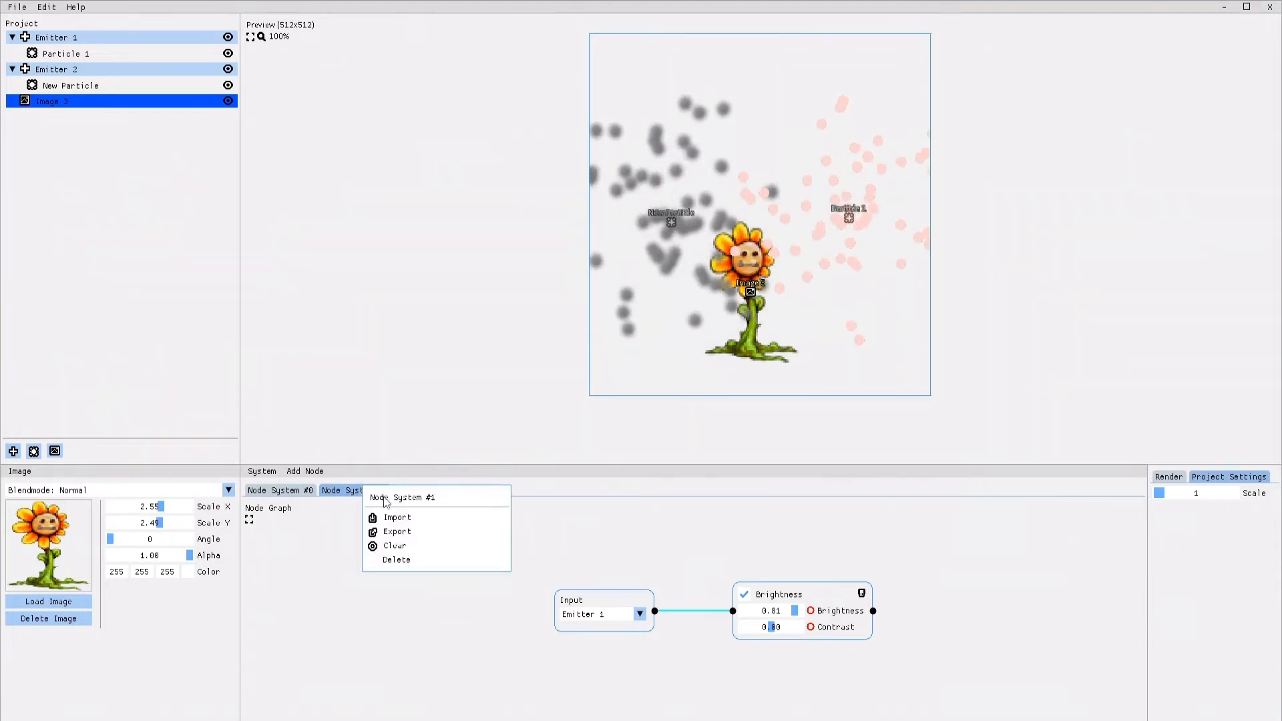
{"action": "left_click", "coordinate": [398, 532]}
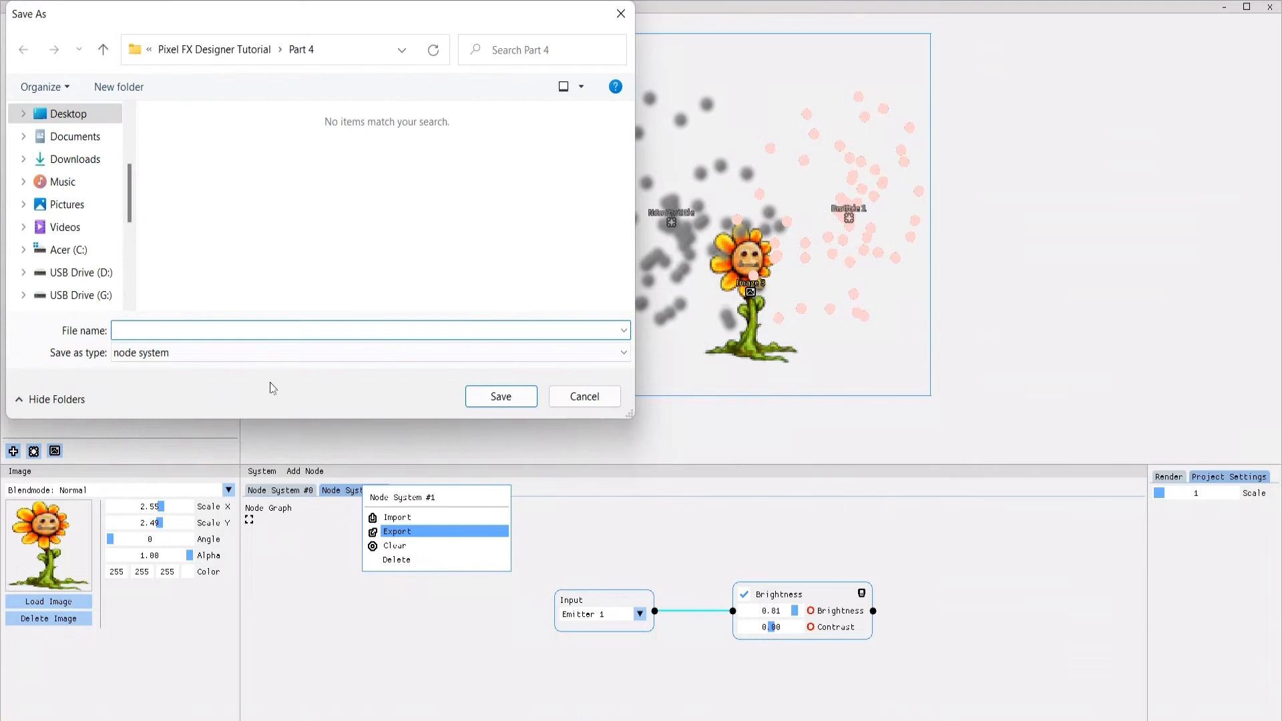
{"action": "type", "text": "node"}
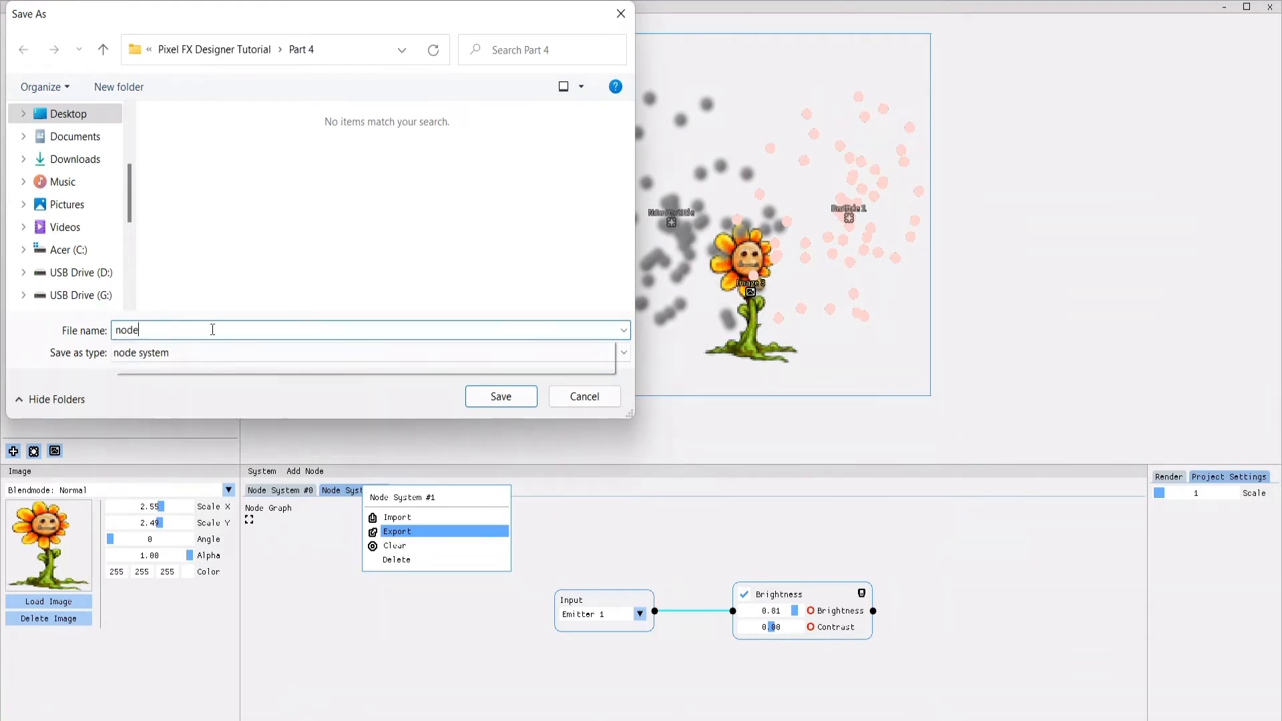
{"action": "type", "text": " 1"}
{"action": "key", "text": "Return"}
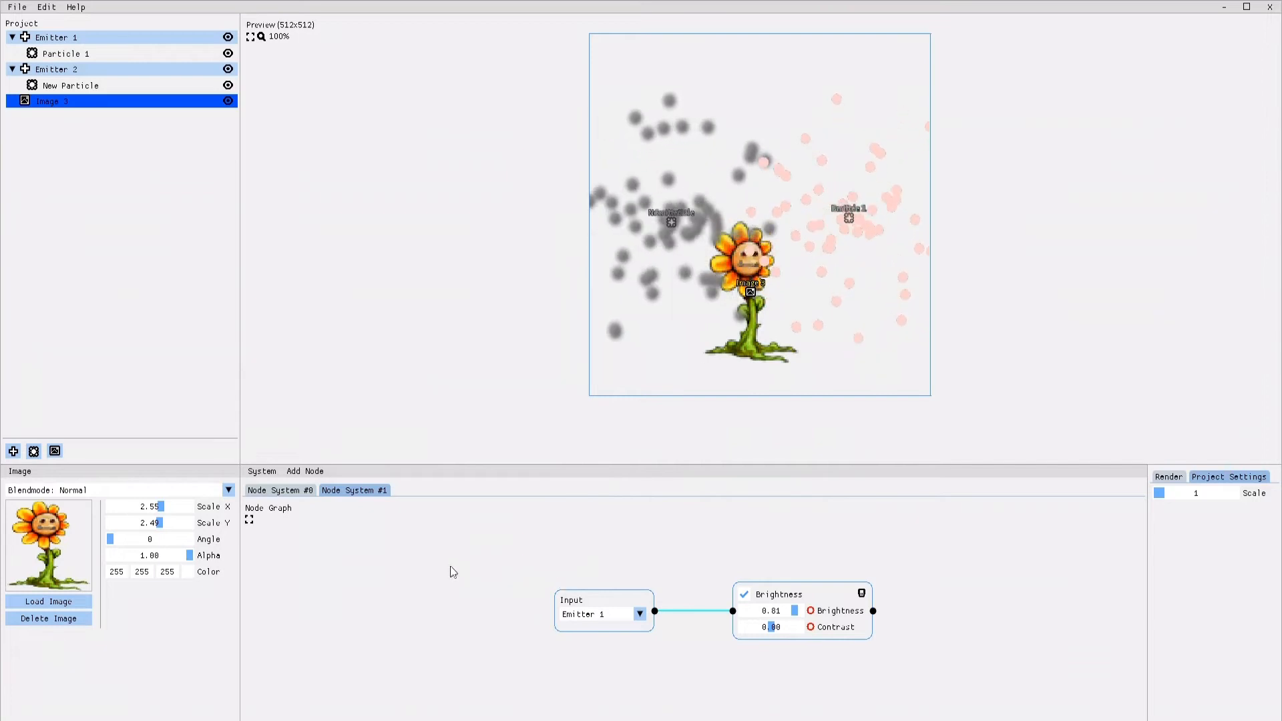
{"action": "right_click", "coordinate": [348, 493]}
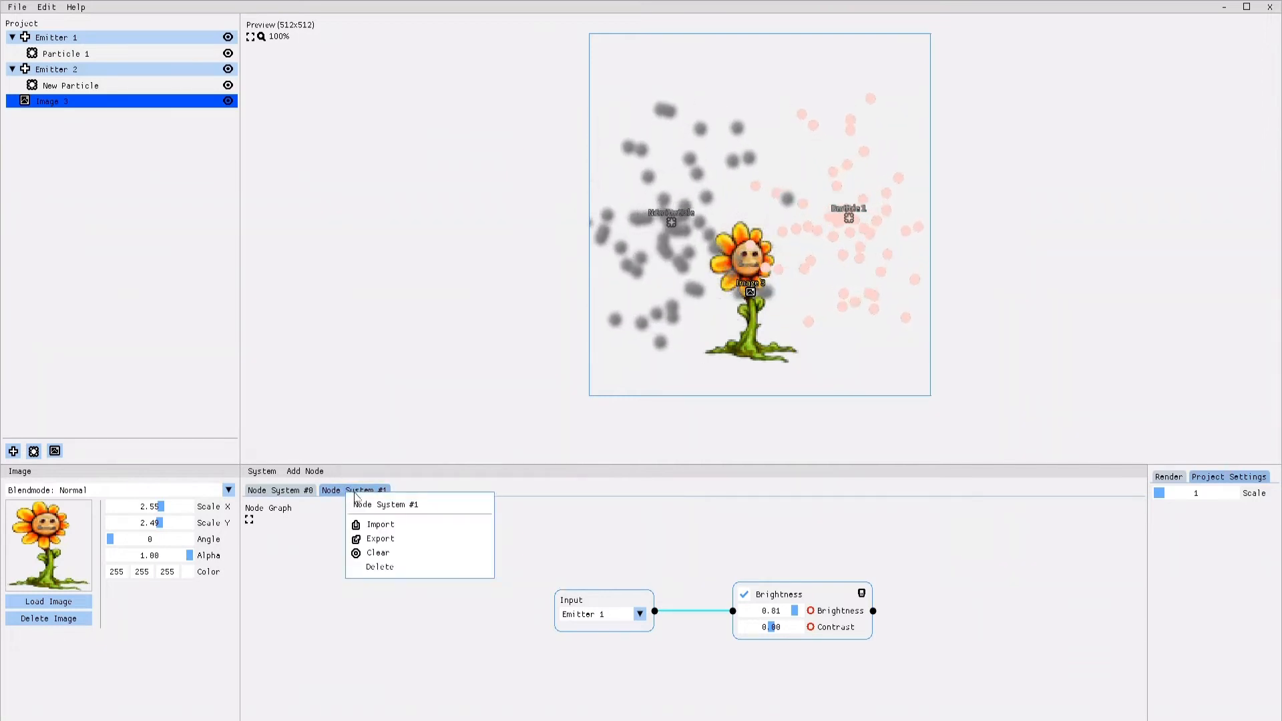
{"action": "left_click", "coordinate": [401, 539]}
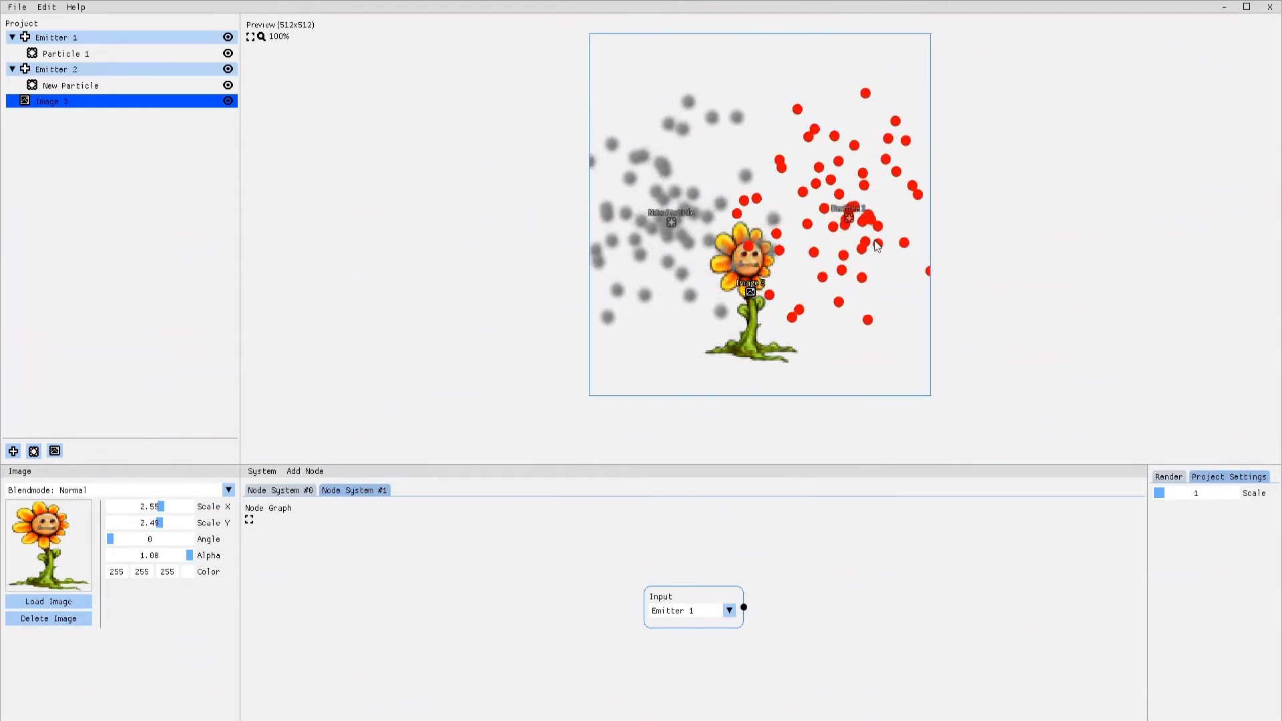
- Import node 1.ns into Node System #1, restoring the 0.81 Brightness graph on Emitter 1
{"action": "right_click", "coordinate": [358, 493]}
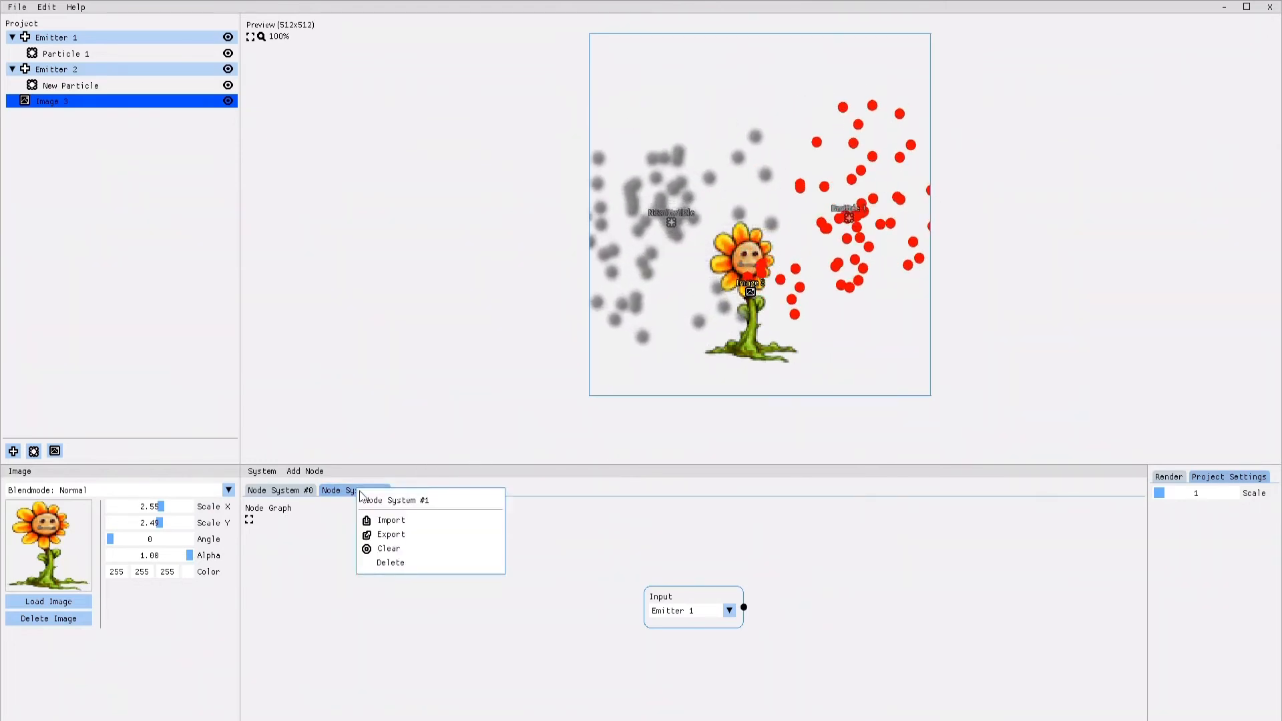
{"action": "left_click", "coordinate": [391, 520]}
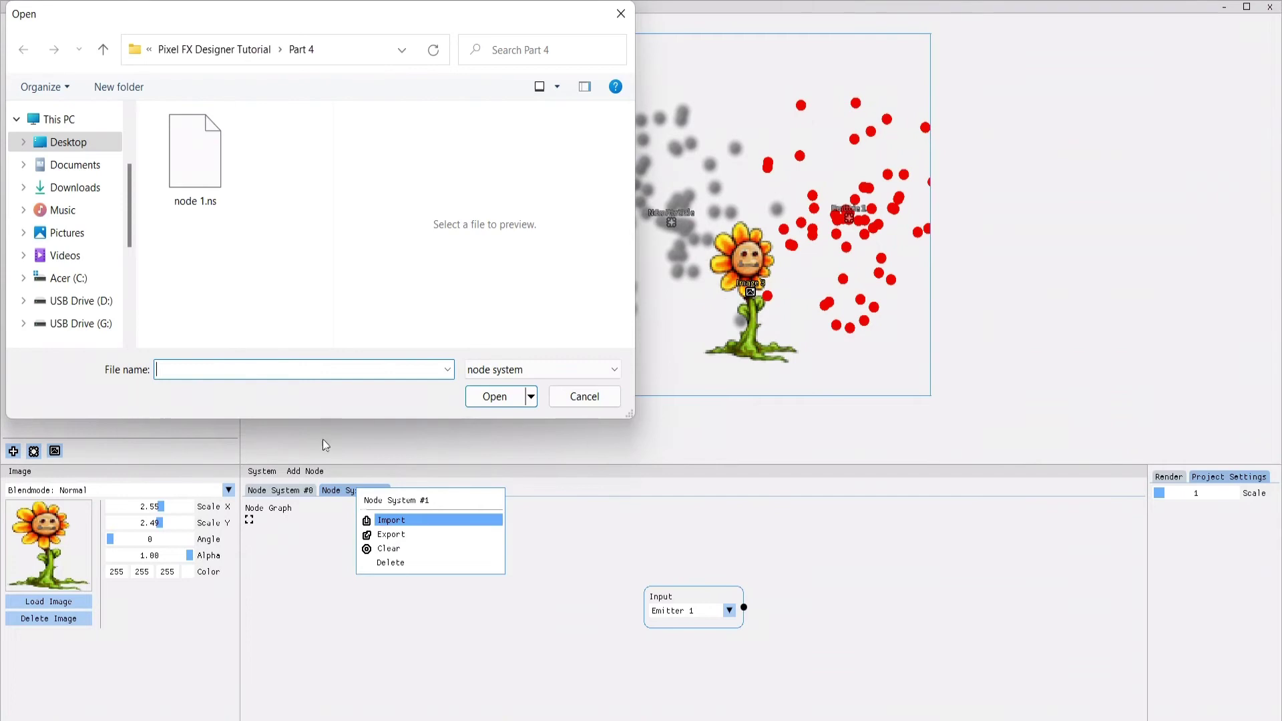
{"action": "double_click", "coordinate": [201, 167]}
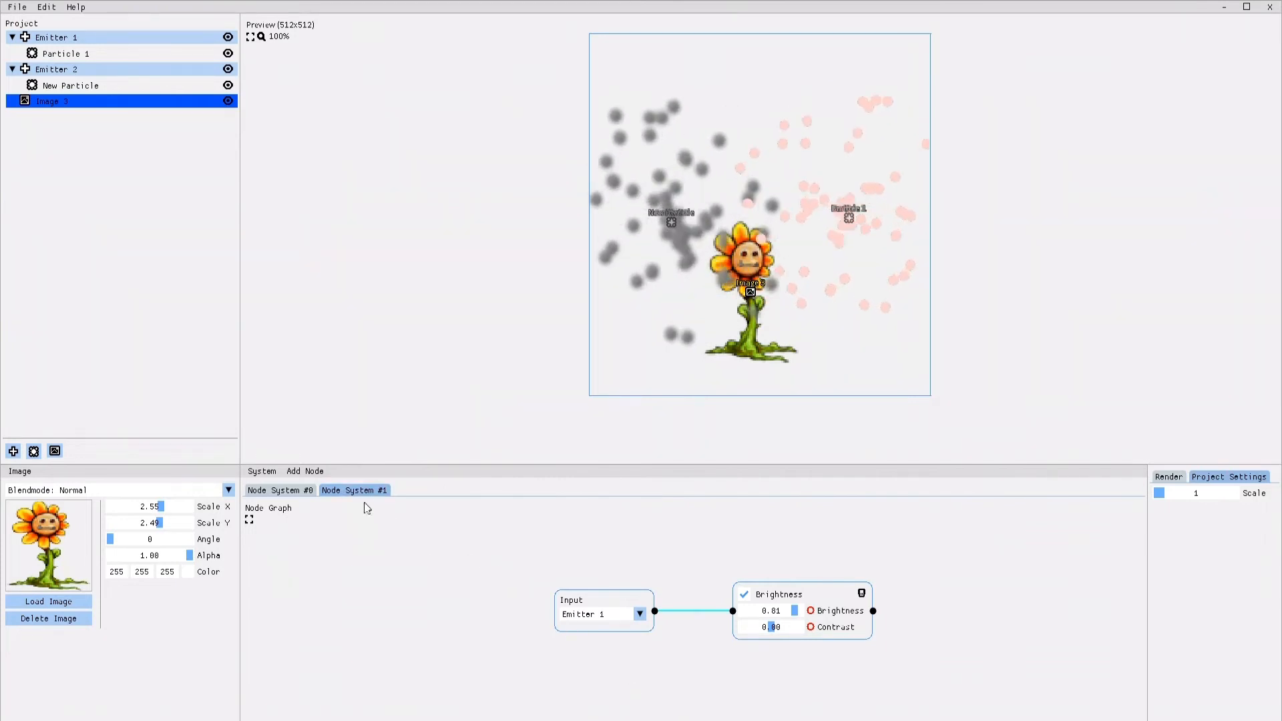
- Reveal the node editor's System menu with New, Import, Export and Add System
{"action": "left_click", "coordinate": [279, 490]}
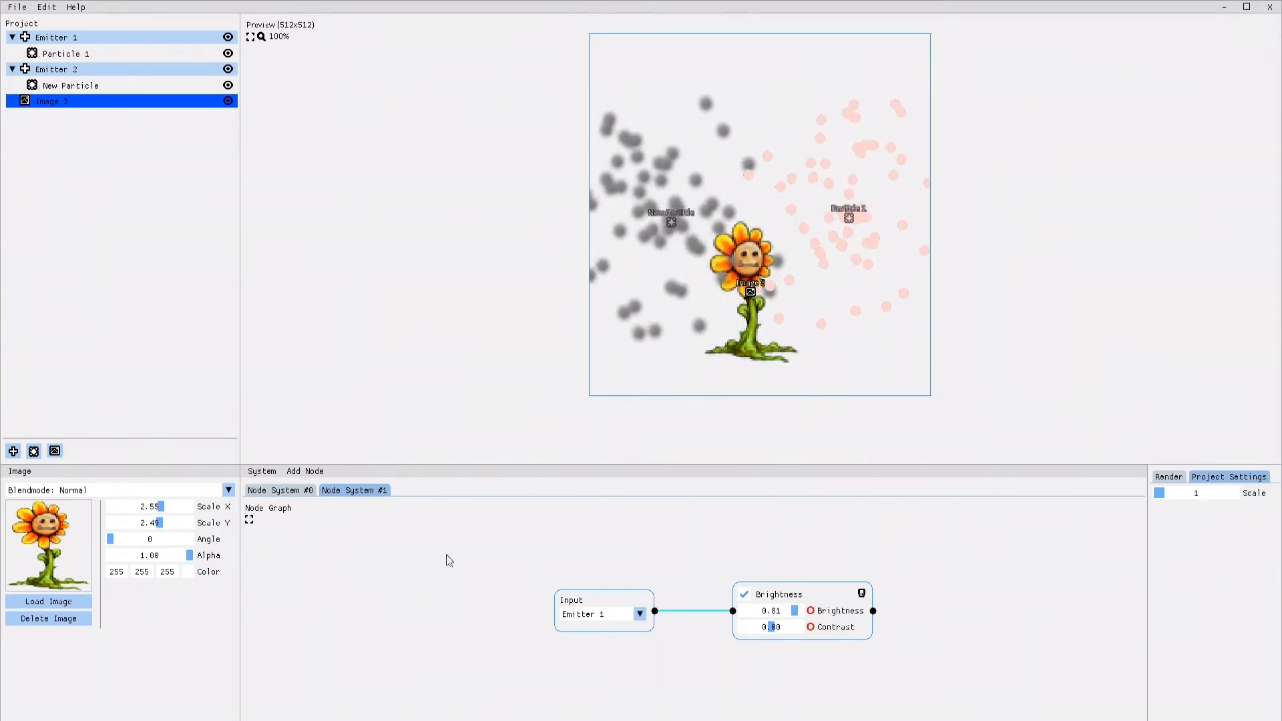
- Export all node systems together to a file named 'flower all nodes'
{"action": "left_click", "coordinate": [262, 471]}
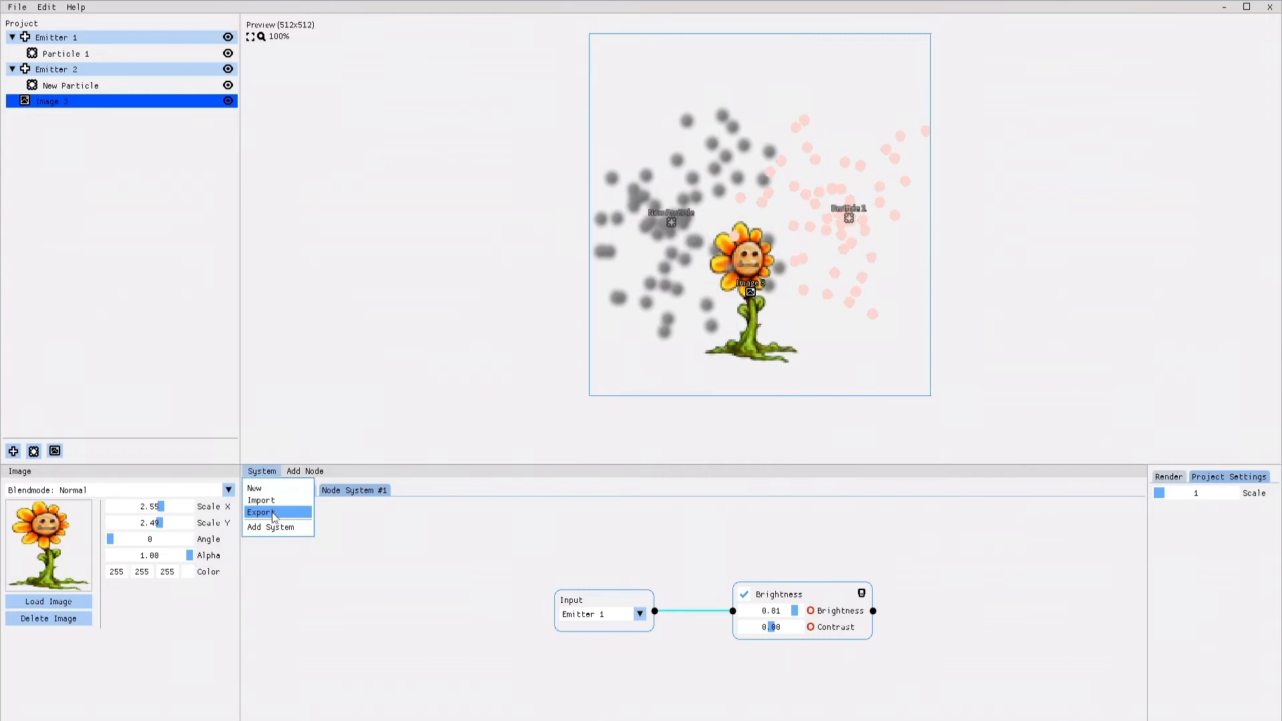
{"action": "left_click", "coordinate": [273, 513]}
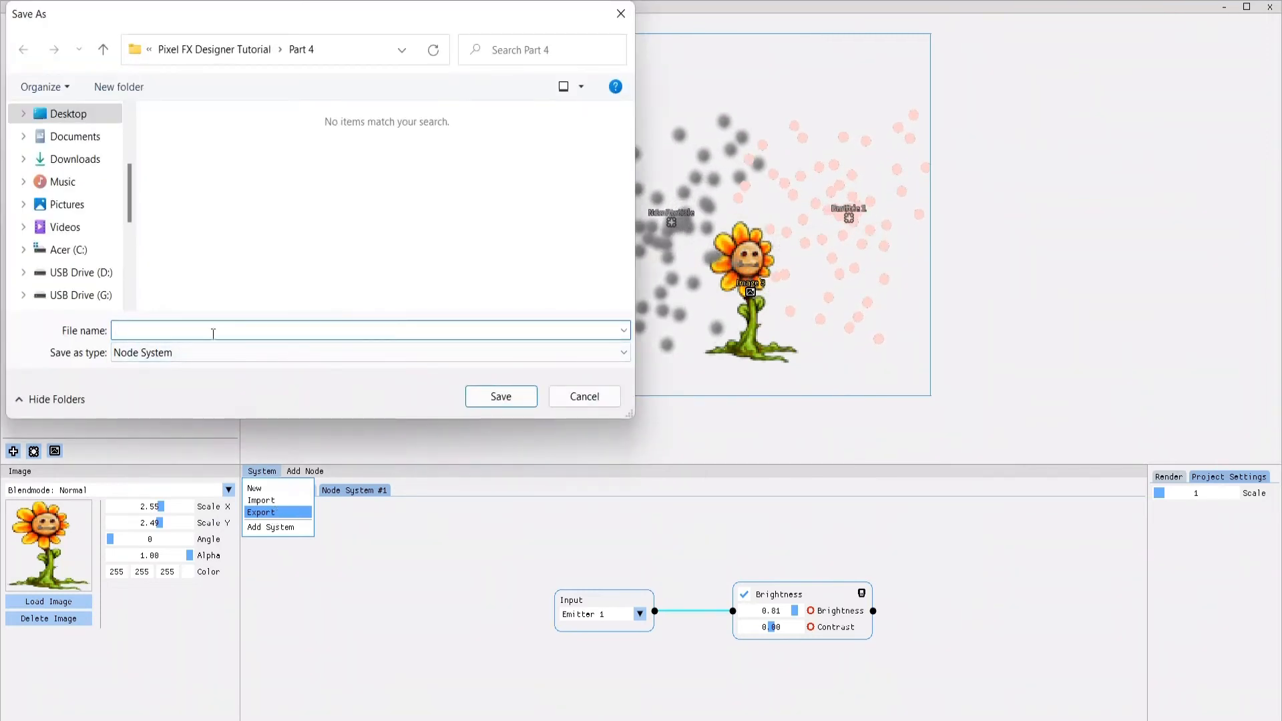
{"action": "type", "text": "flowe"}
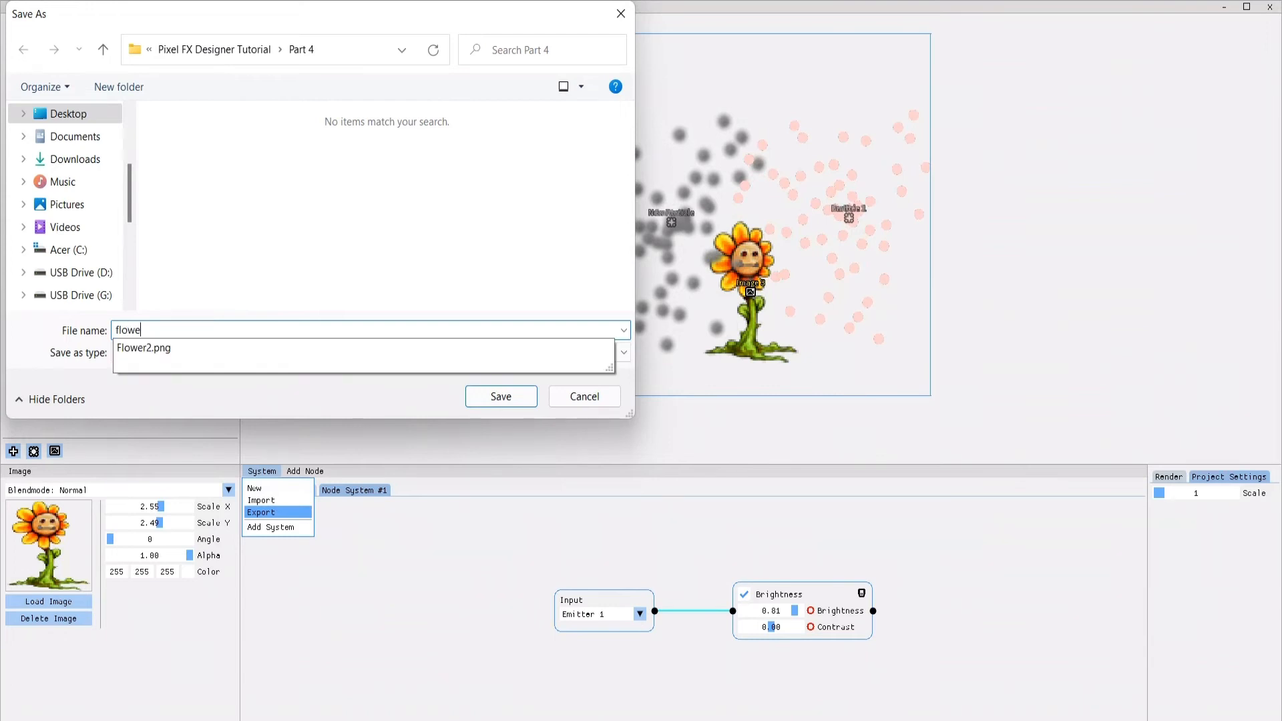
{"action": "type", "text": "r all no"}
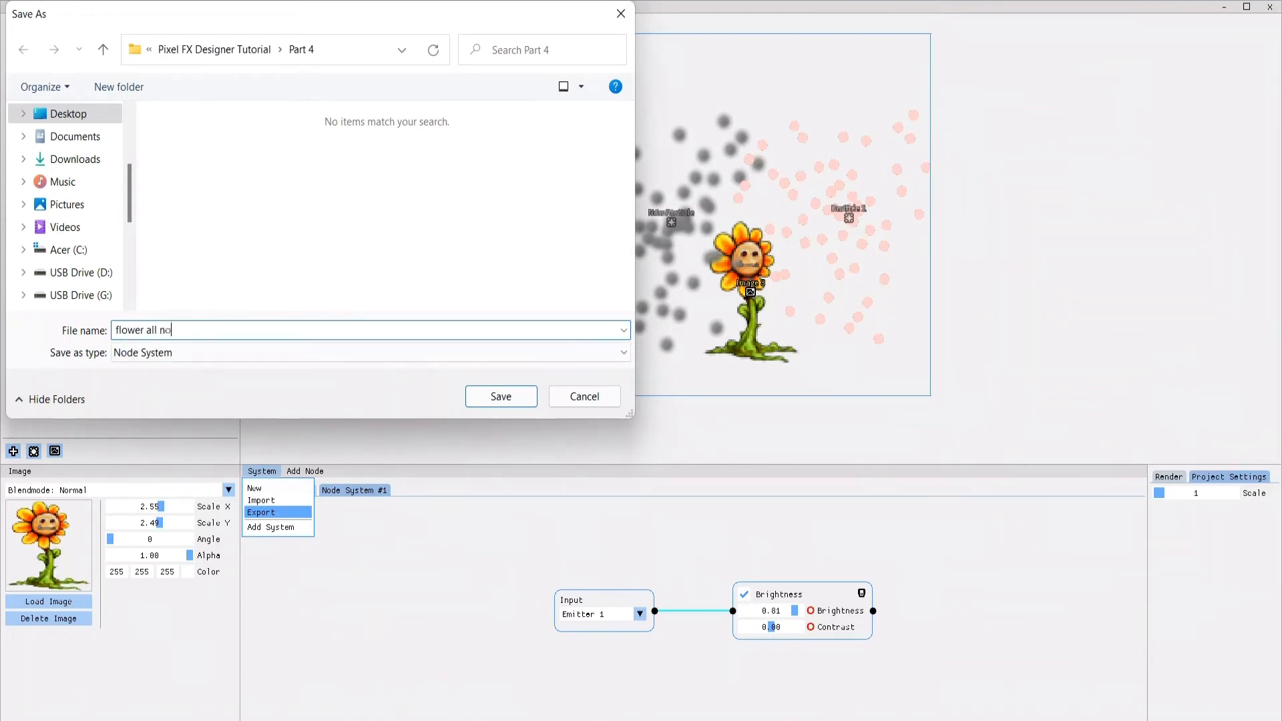
{"action": "type", "text": "es"}
{"action": "key", "text": "Return"}
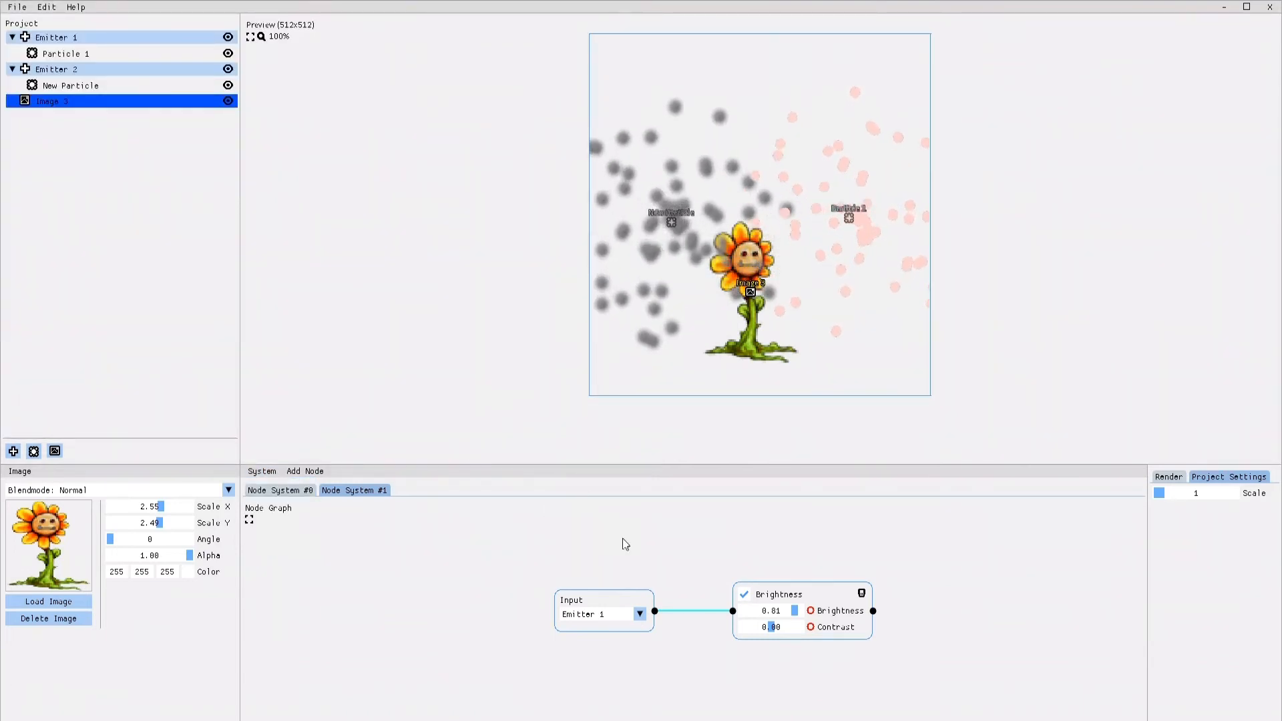
- Start a new node setup from System > New and accept discarding the current systems
{"action": "left_click", "coordinate": [278, 490]}
{"action": "left_click", "coordinate": [262, 471]}
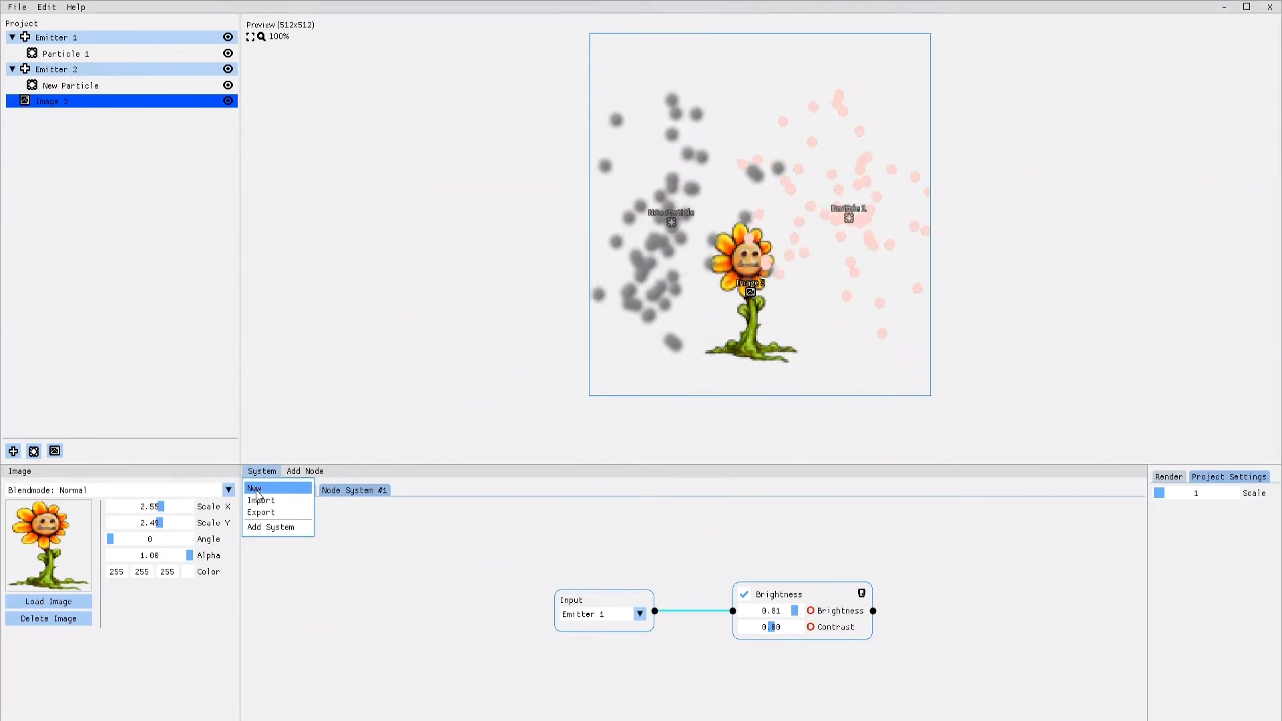
{"action": "left_click", "coordinate": [255, 488]}
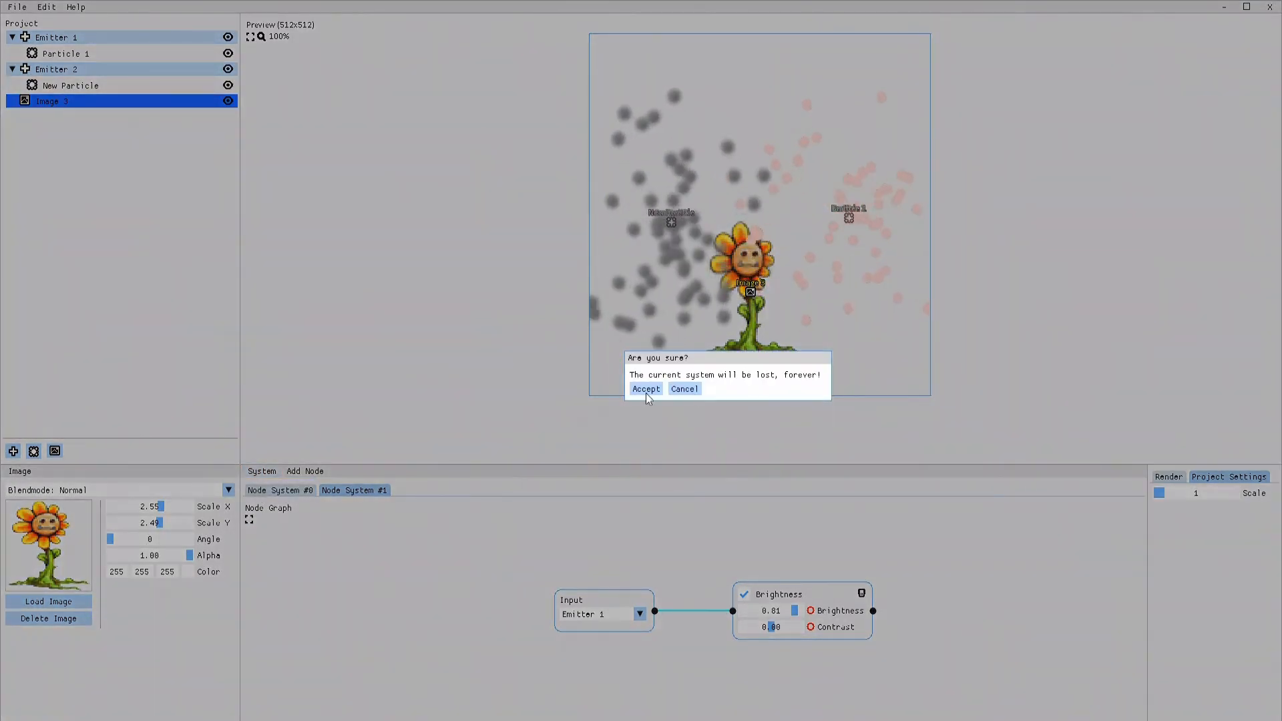
{"action": "left_click", "coordinate": [647, 390]}
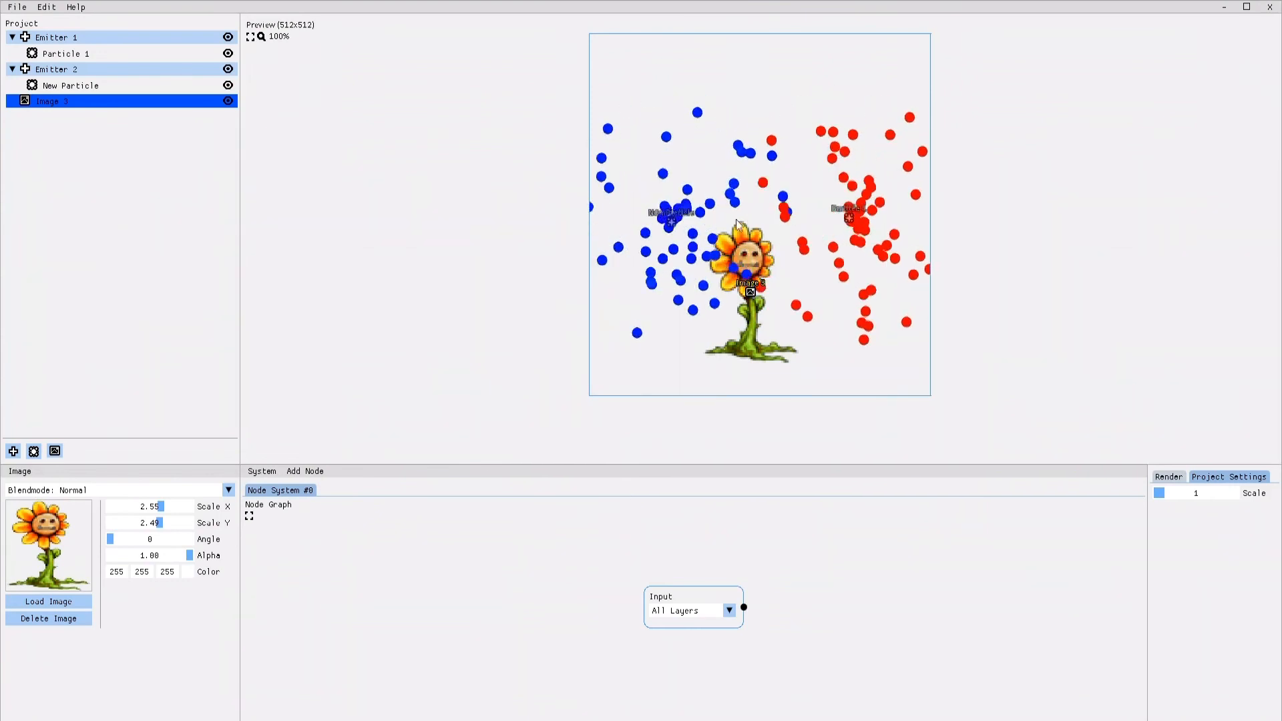
- Import 'flower all nodes.pfdns', accepting replacement of the current node systems
{"action": "left_click", "coordinate": [261, 471]}
{"action": "left_click", "coordinate": [255, 488]}
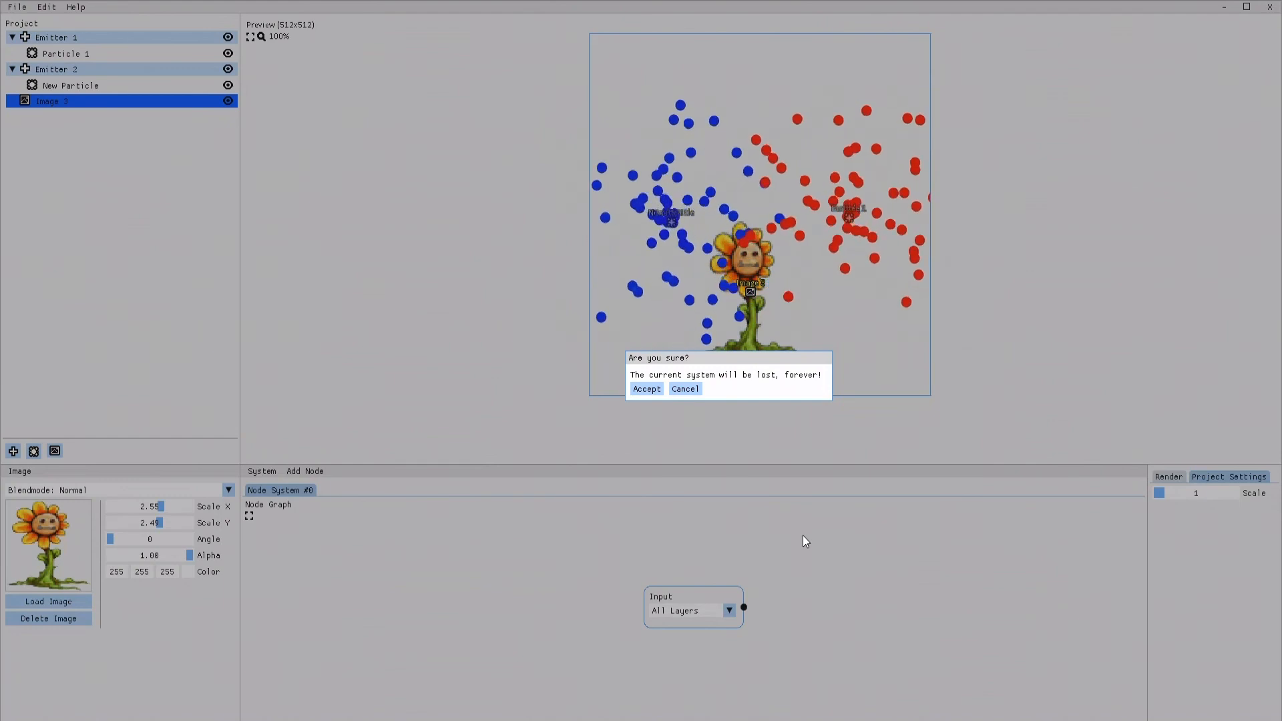
{"action": "left_click", "coordinate": [645, 389]}
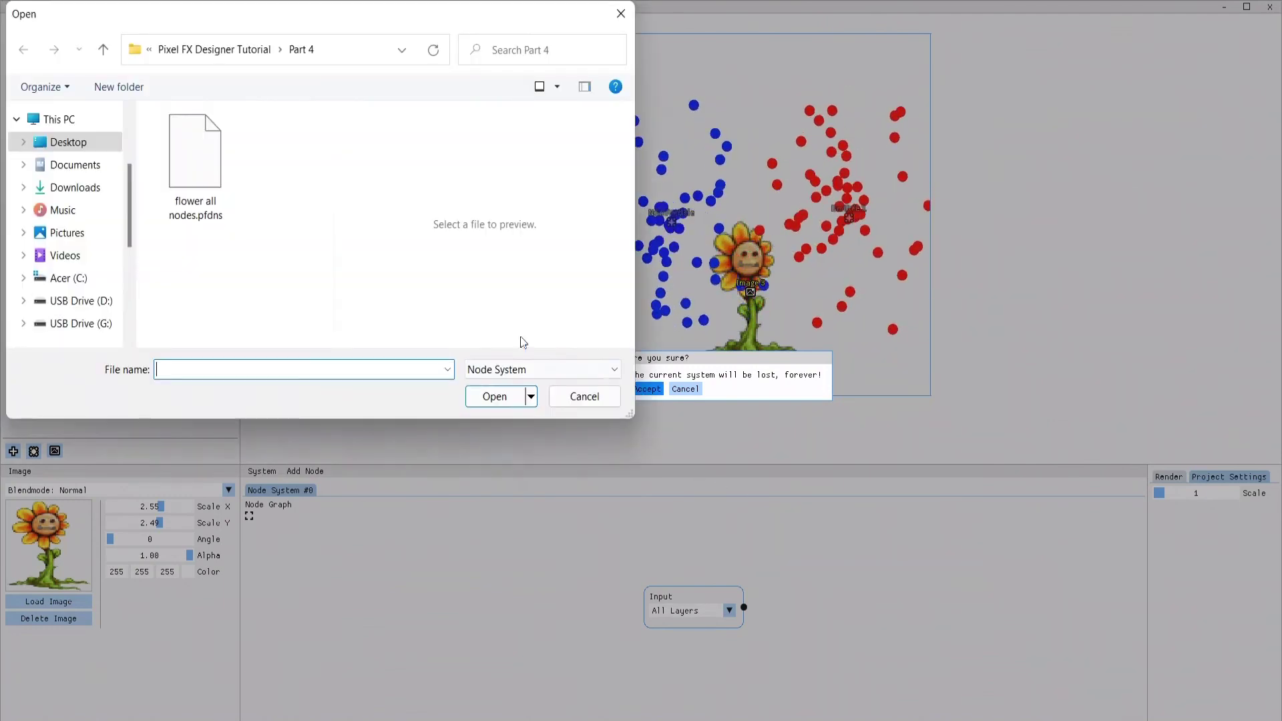
{"action": "double_click", "coordinate": [203, 170]}
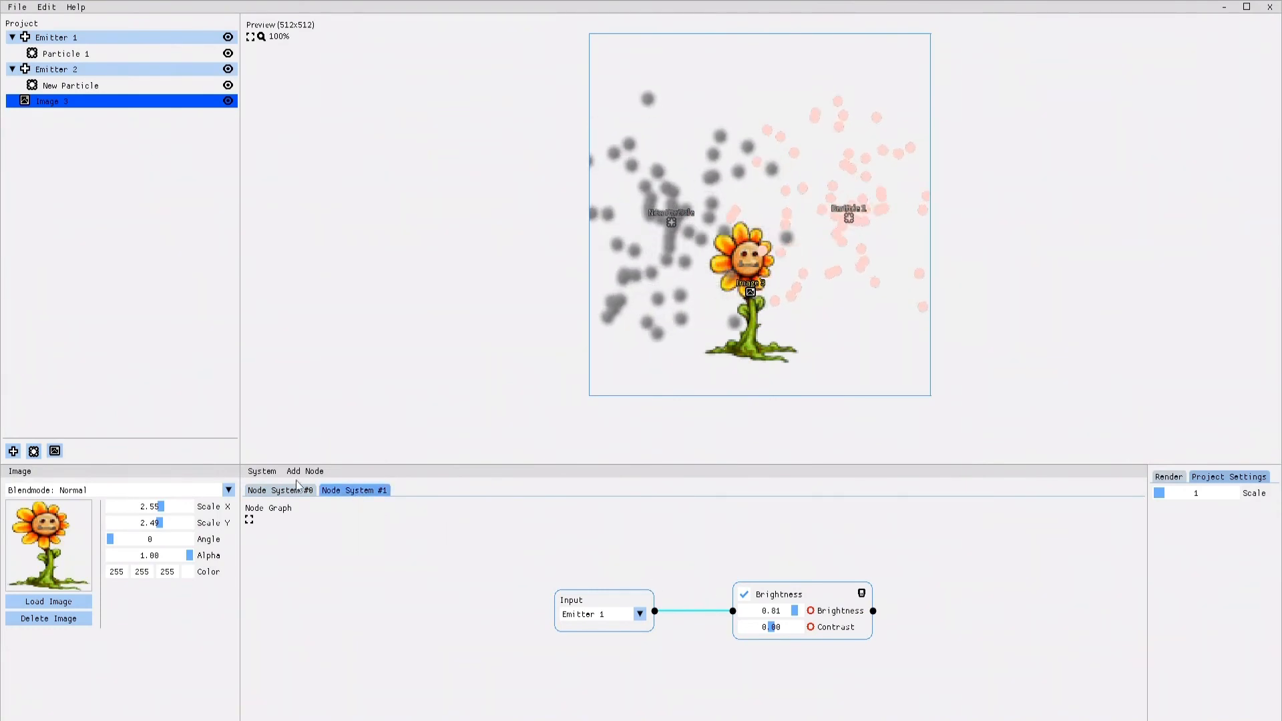
- Switch between Node System #0's Blur/Emboss graph and Node System #1's Brightness graph to verify both
{"action": "left_click", "coordinate": [281, 490]}
{"action": "left_click", "coordinate": [341, 489]}
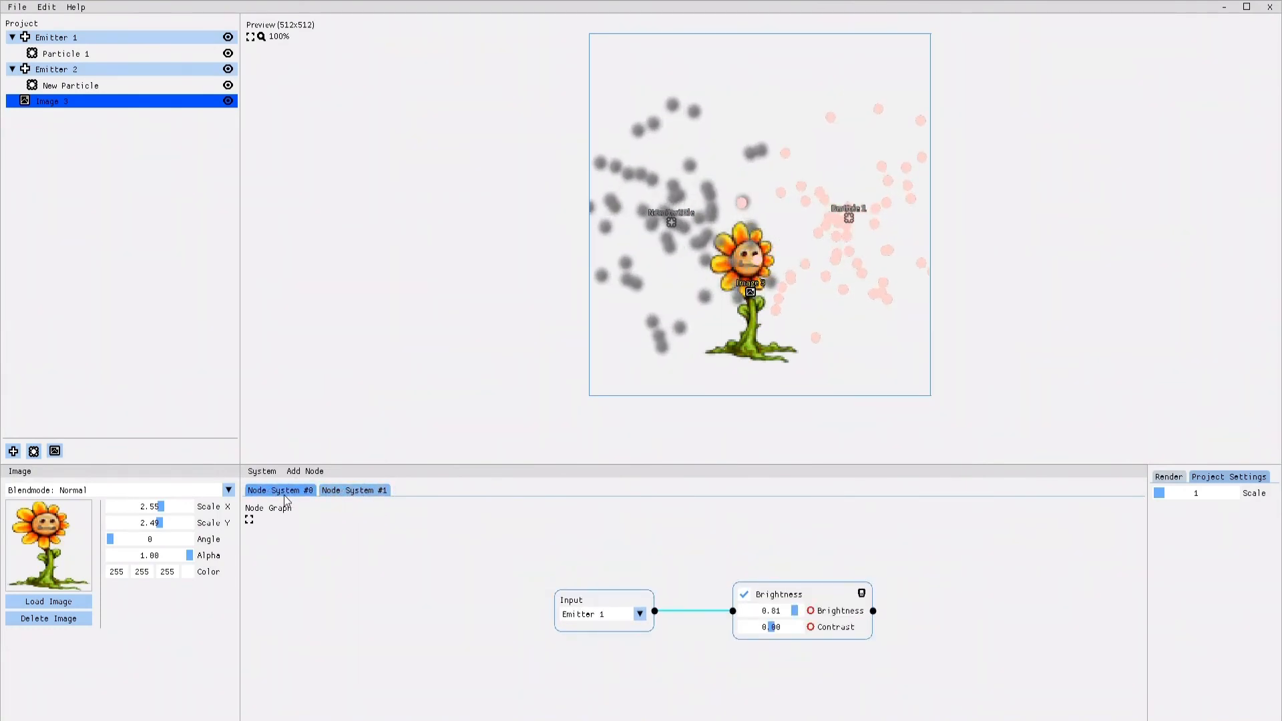
{"action": "left_click", "coordinate": [284, 495]}
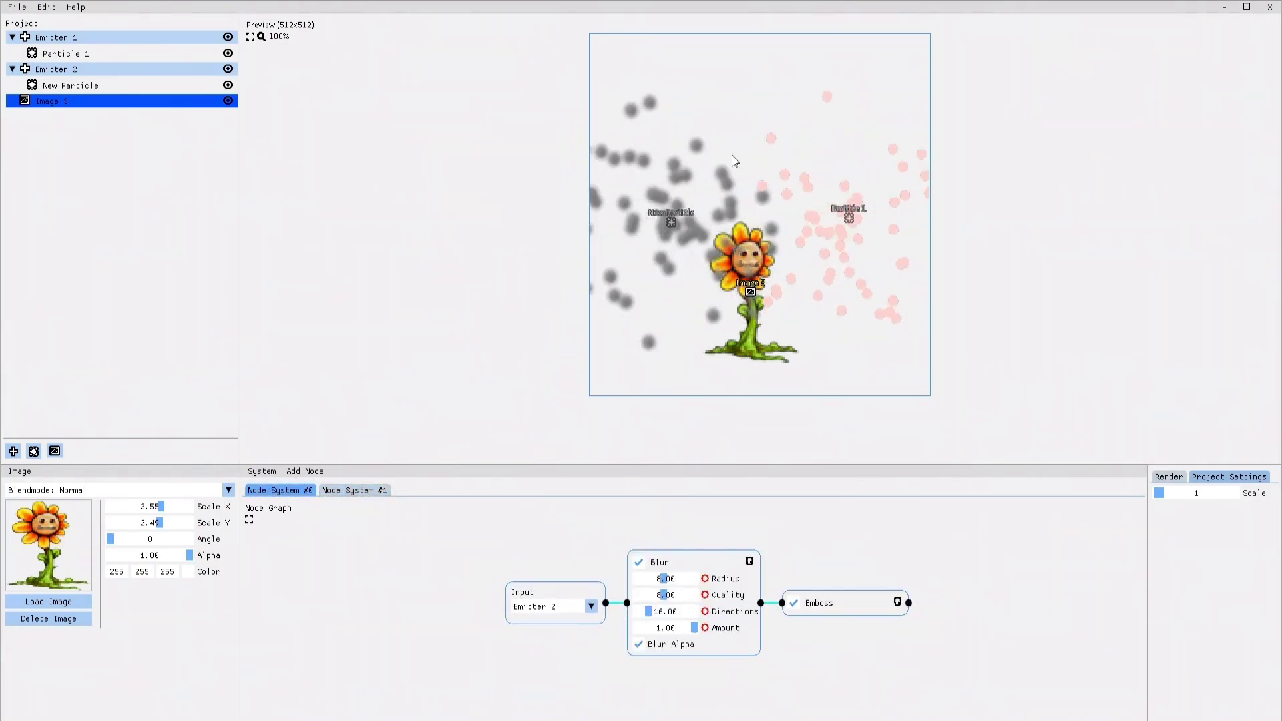
{"action": "left_click", "coordinate": [356, 490]}
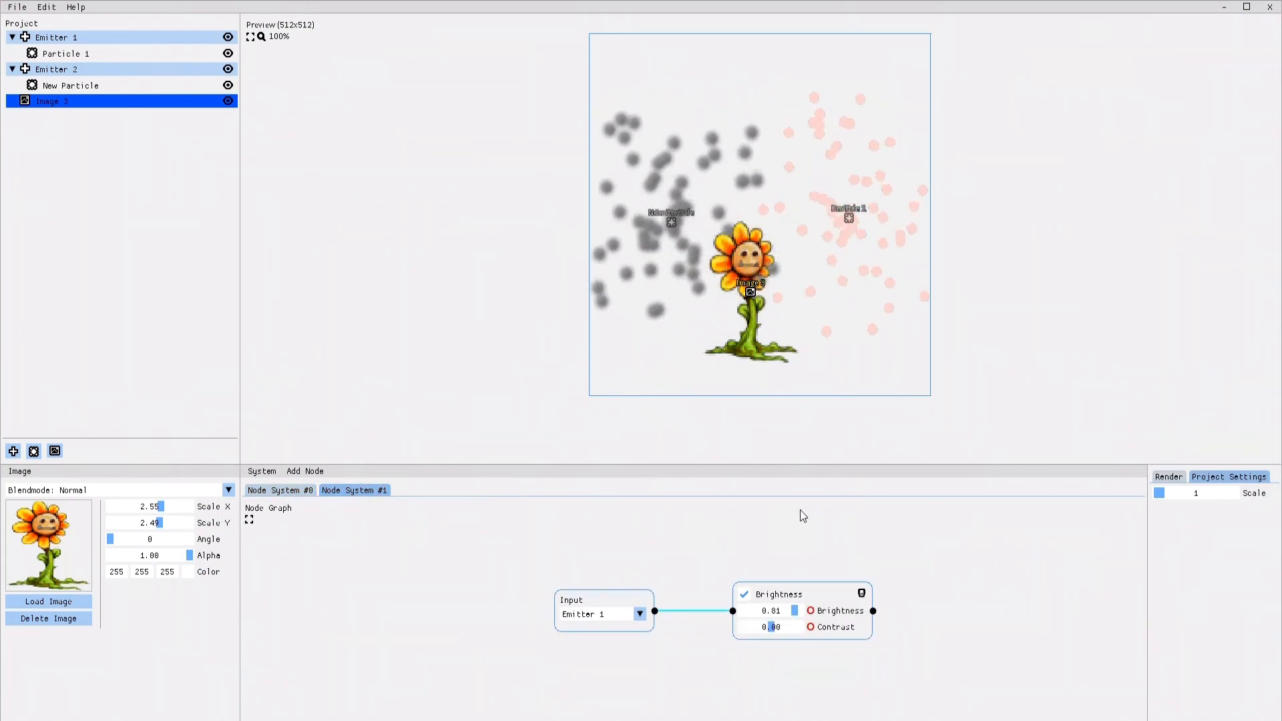
{"action": "left_click", "coordinate": [281, 490]}
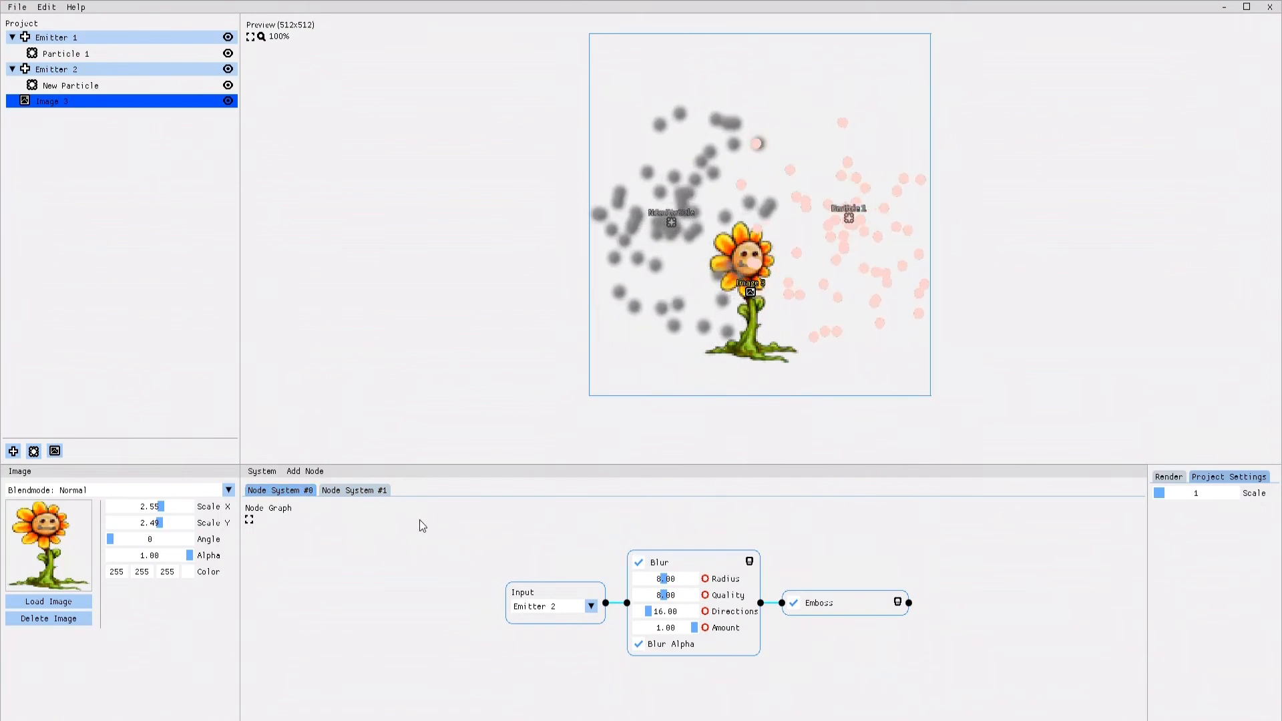